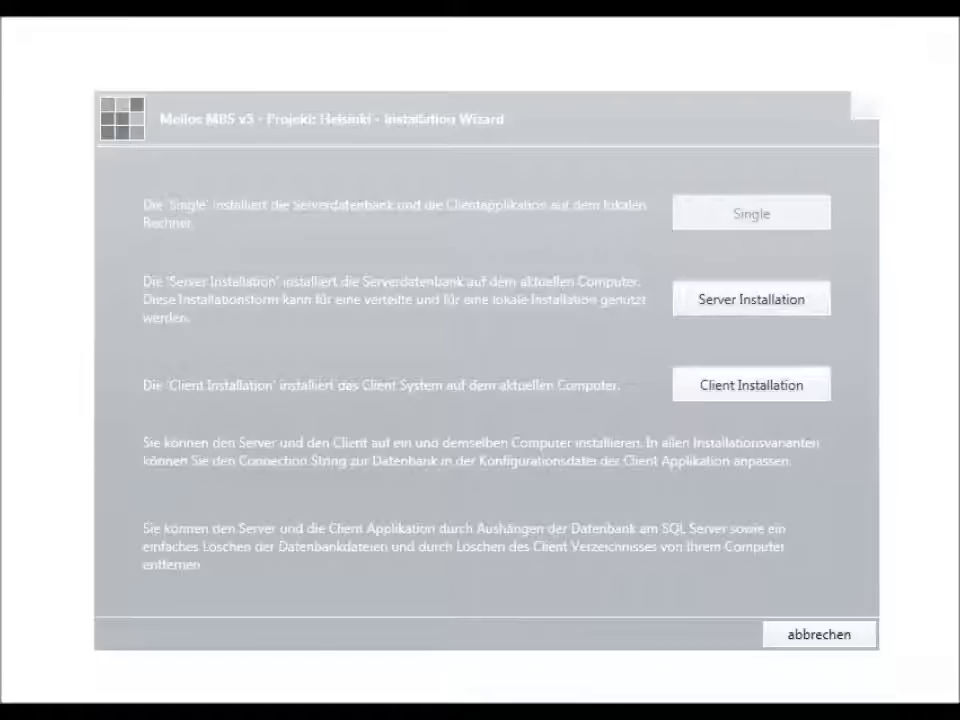
Step: Choose Server Installation on the wizard's start page
click(775, 302)
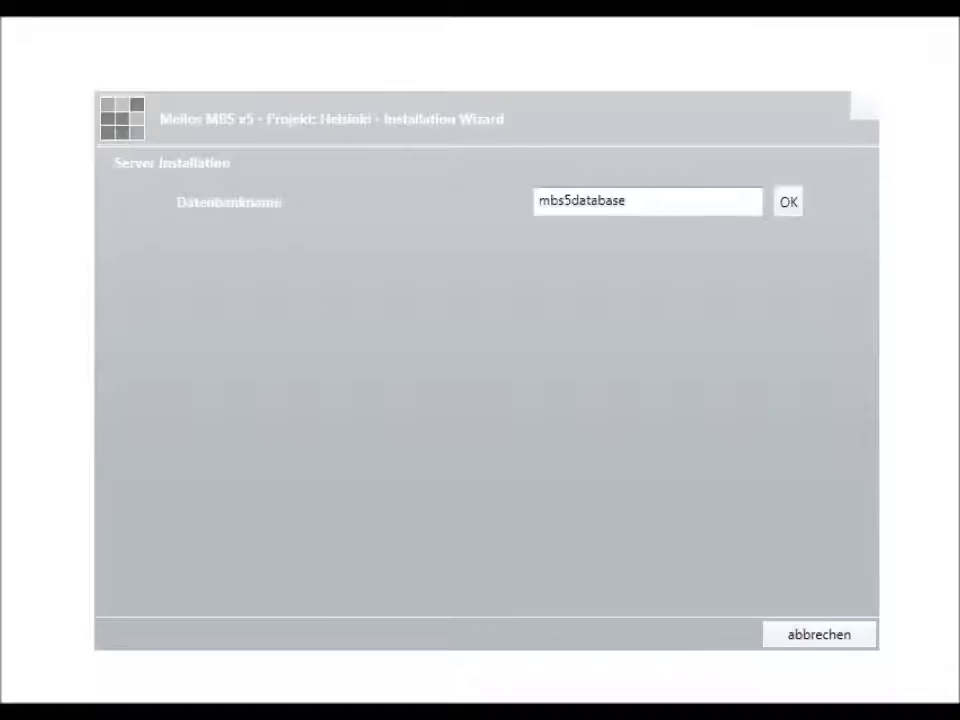
Step: Change the database name from mbs5database to mbsdb1 and confirm it
drag(641, 201, 450, 203)
text(mbsdb1)
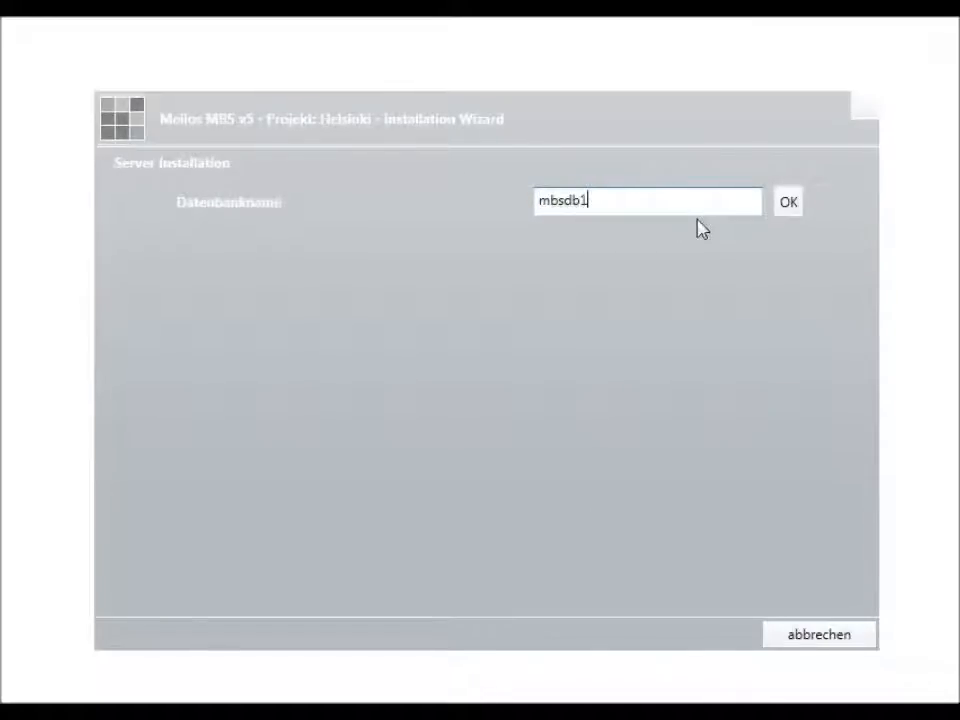
click(789, 205)
Step: Change the server from .\SQLEXPRESS to the local default instance '.' and confirm
double_click(647, 238)
click(647, 238)
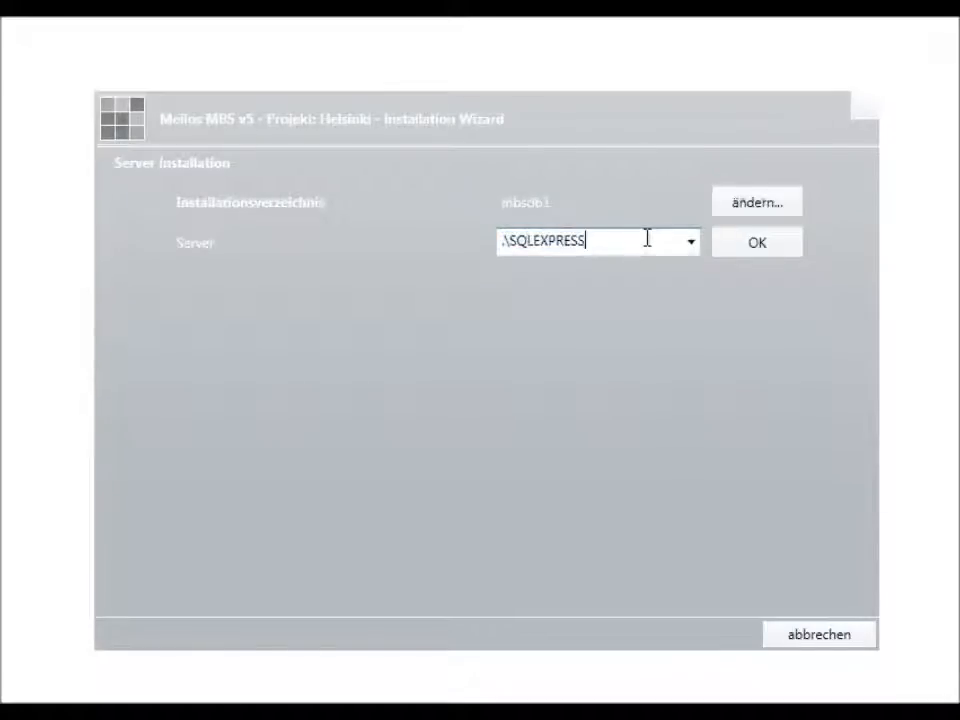
key(shift+Left)
key(shift+Left)
key(shift+Left)
key(shift+Left)
key(shift+Left)
key(shift+Left)
key(shift+Left)
key(shift+Left)
key(shift+Left)
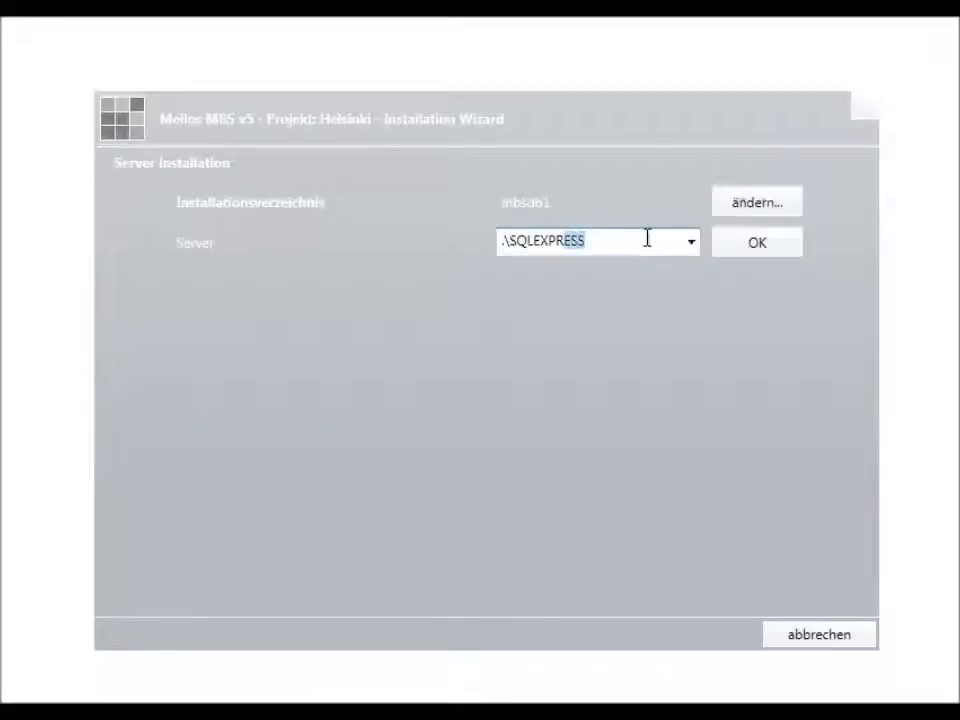
key(shift+Left)
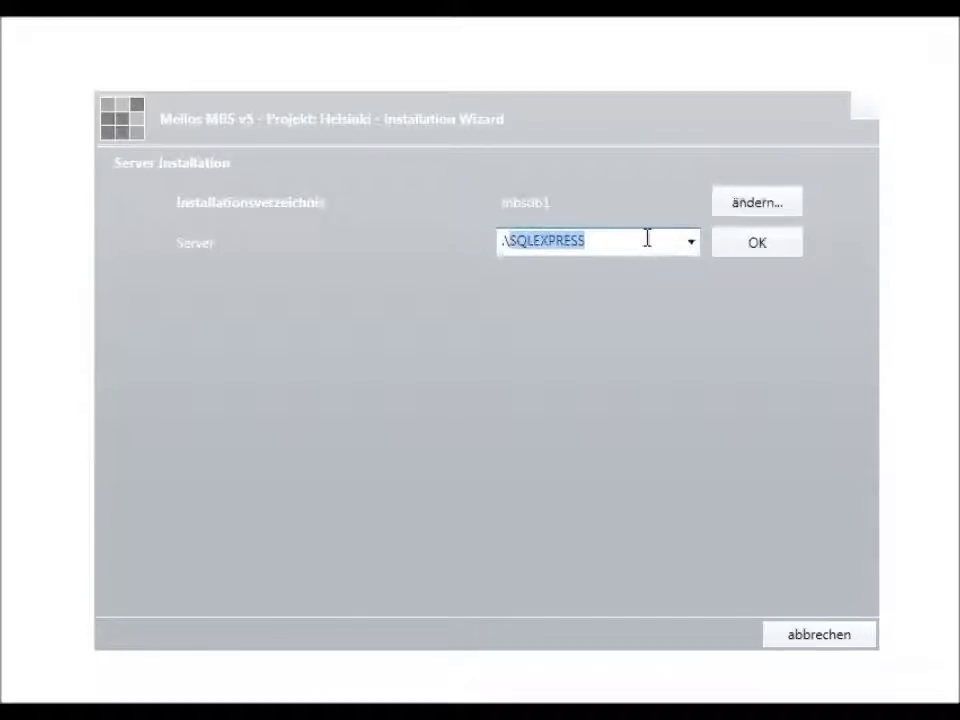
click(647, 238)
key(BackSpace)
key(BackSpace)
key(BackSpace)
key(BackSpace)
key(BackSpace)
key(BackSpace)
key(BackSpace)
key(BackSpace)
key(BackSpace)
key(BackSpace)
key(BackSpace)
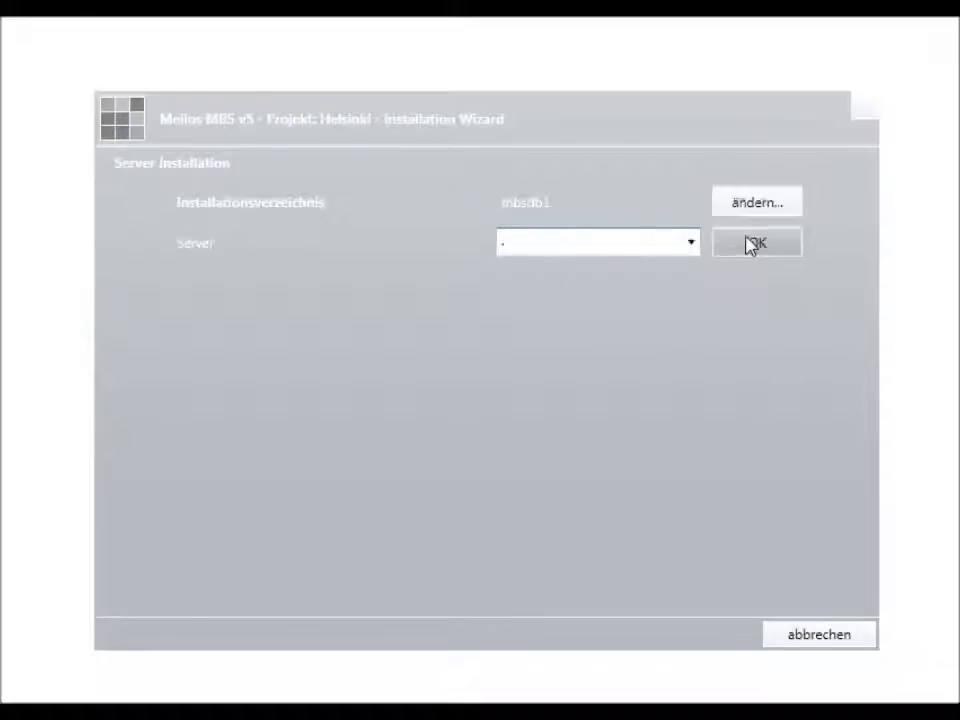
click(754, 244)
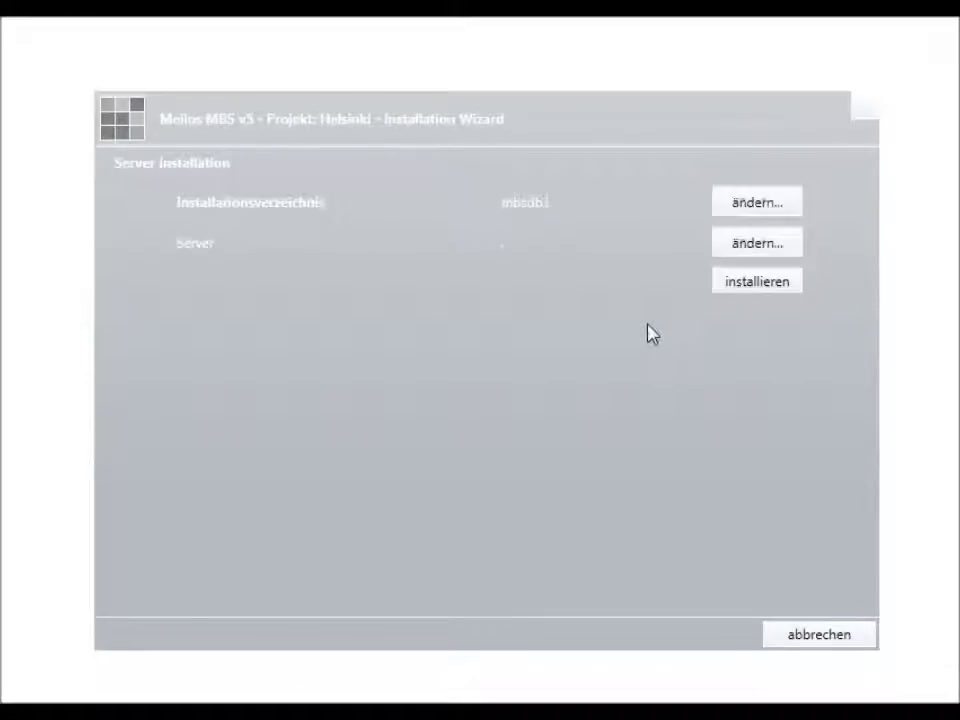
Step: Install the mbsdb1 database and dismiss the success message
click(768, 283)
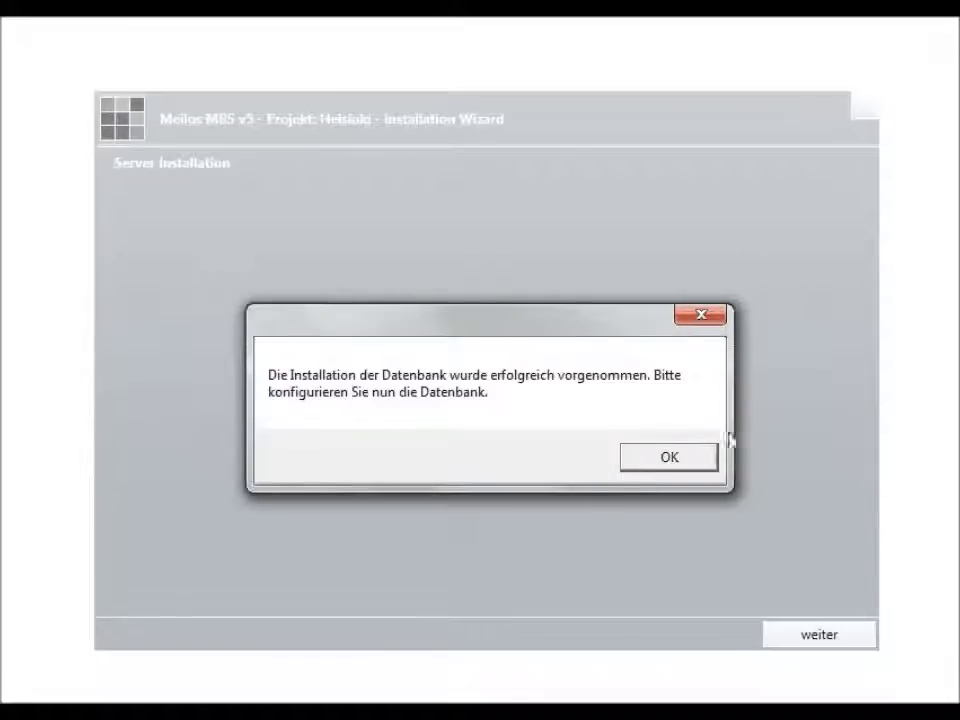
click(686, 460)
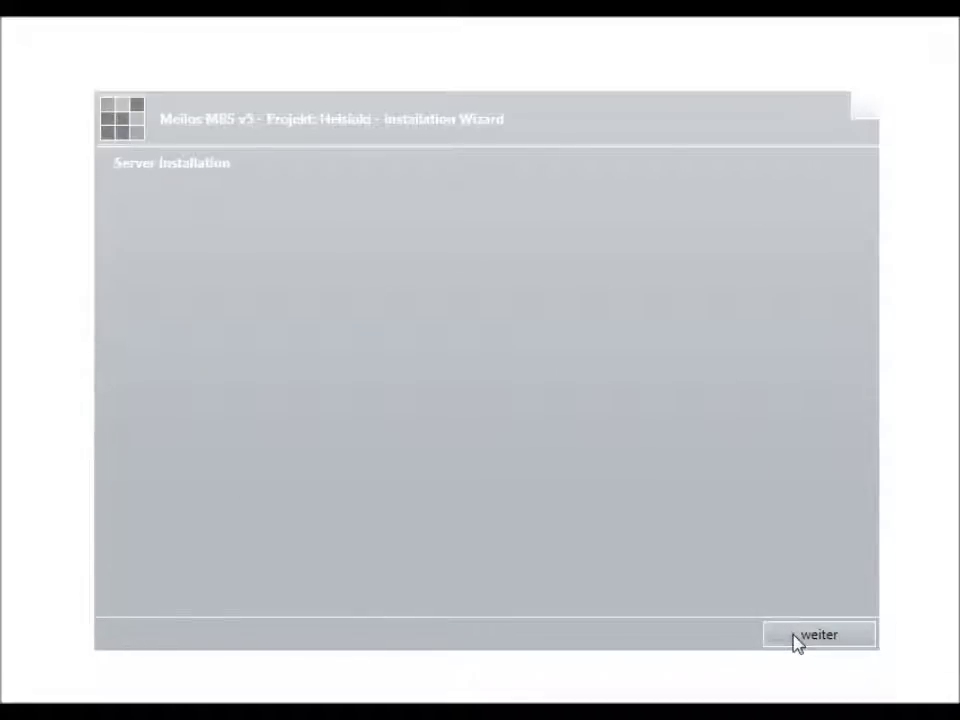
Step: Name the tenant Company, the system Systemname and the application Applicationname
click(797, 640)
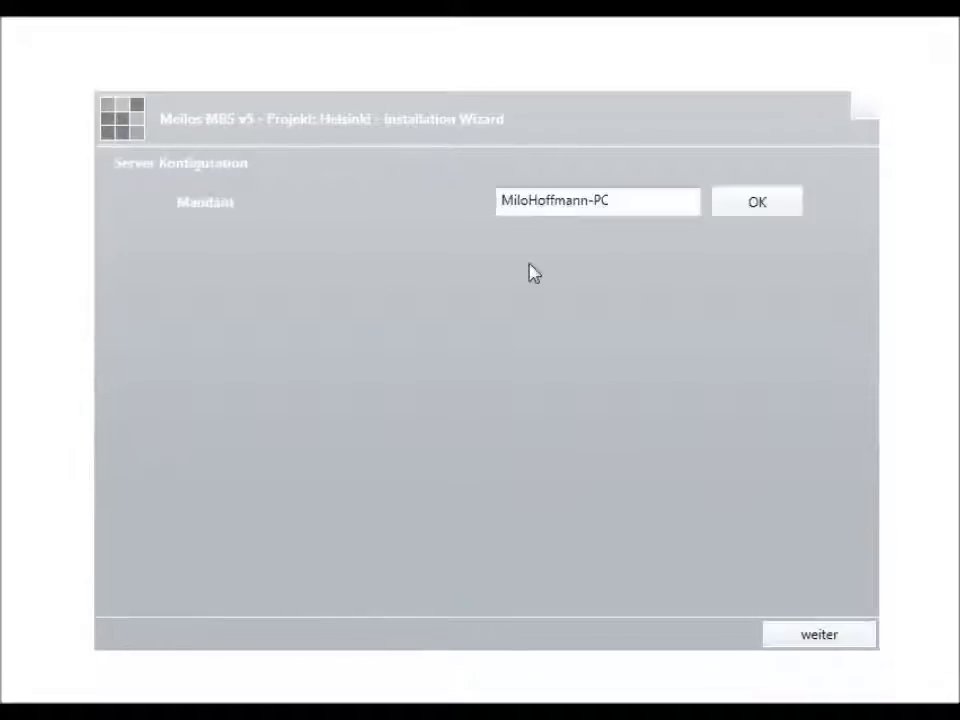
drag(617, 204, 253, 200)
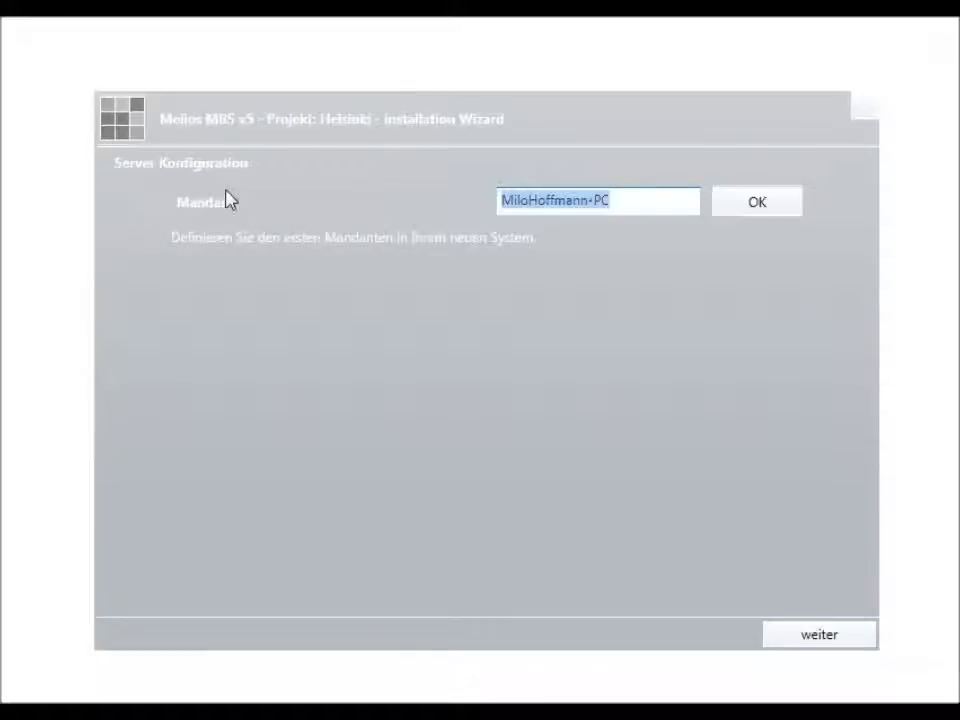
text(Company)
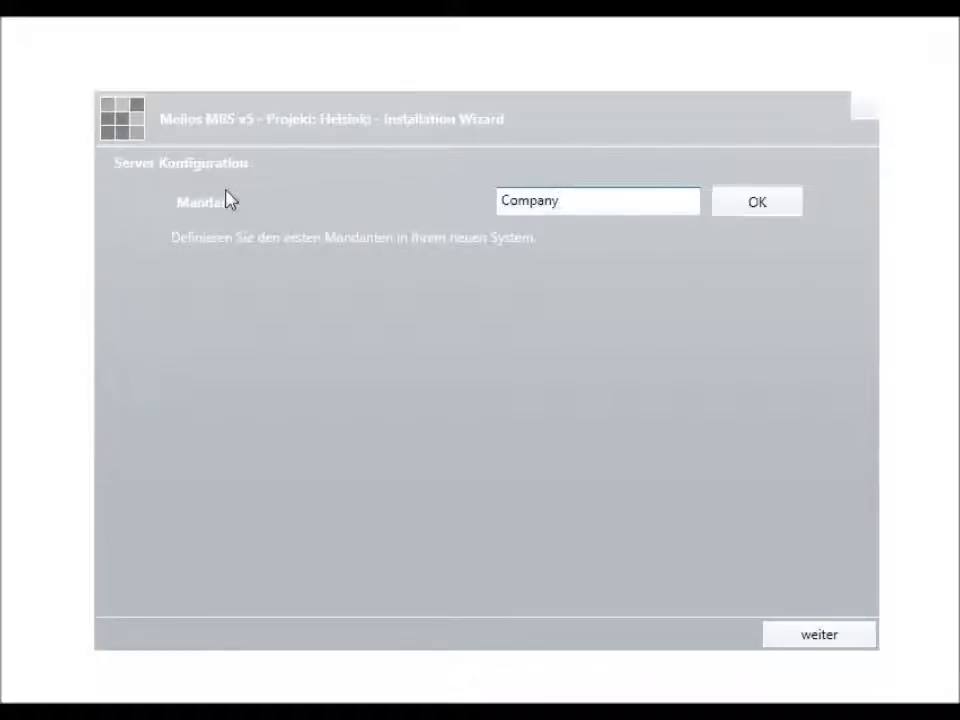
click(729, 208)
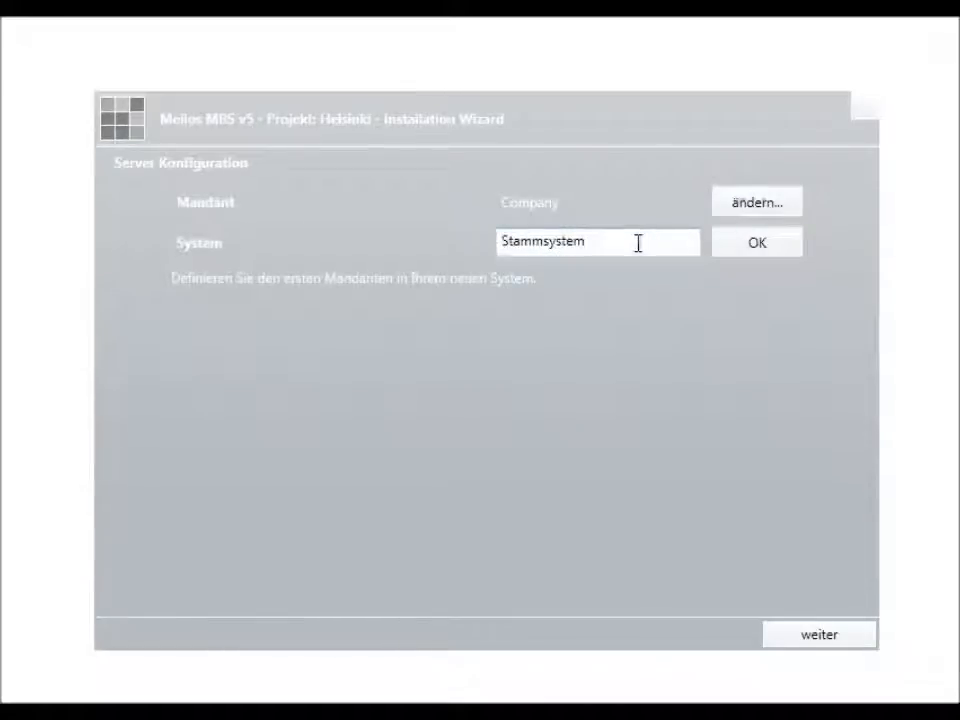
drag(636, 242, 272, 248)
text(Systemname)
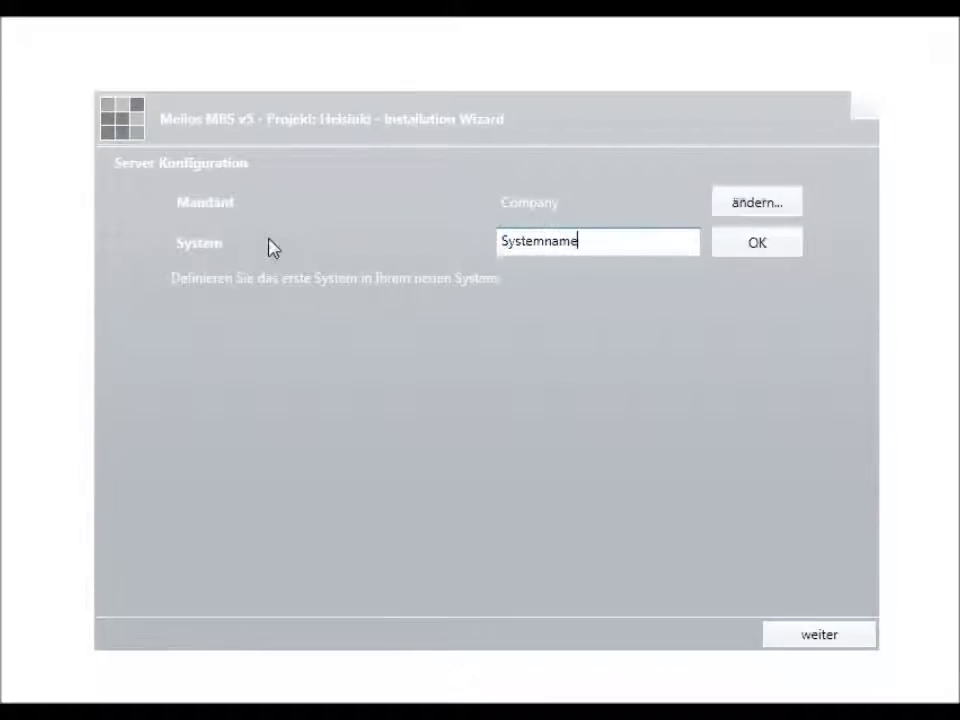
click(754, 250)
drag(626, 284, 157, 250)
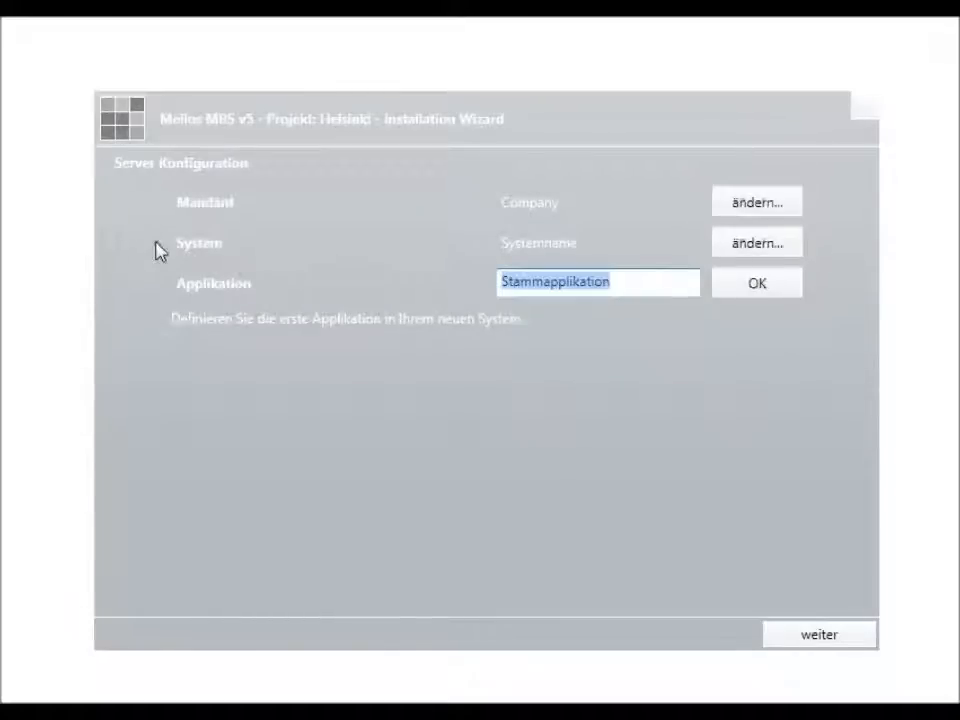
text(Applicati)
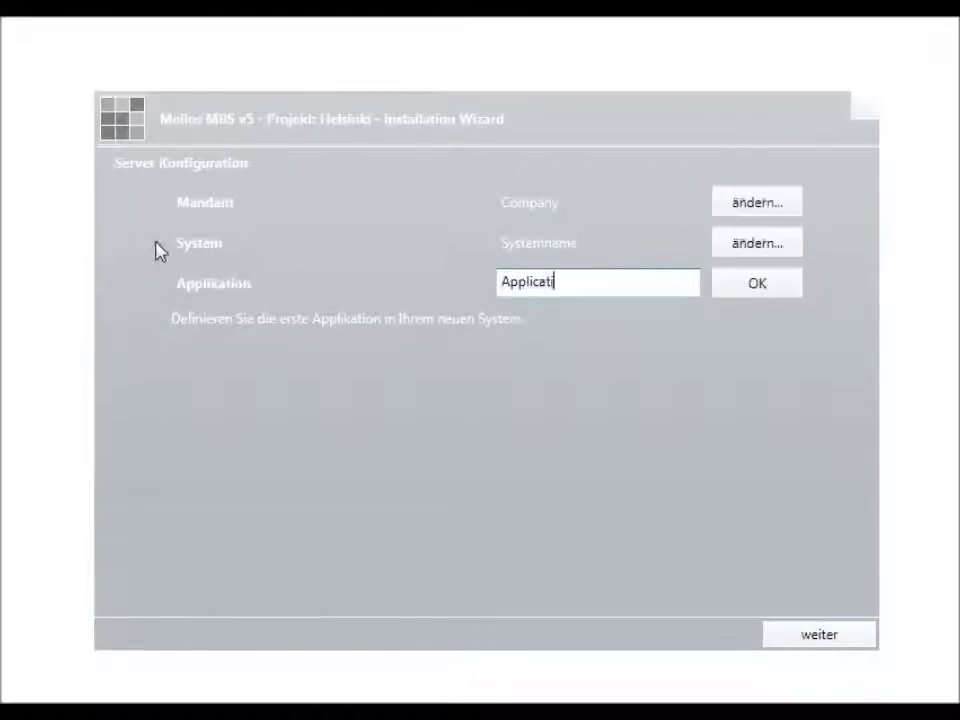
text(onname)
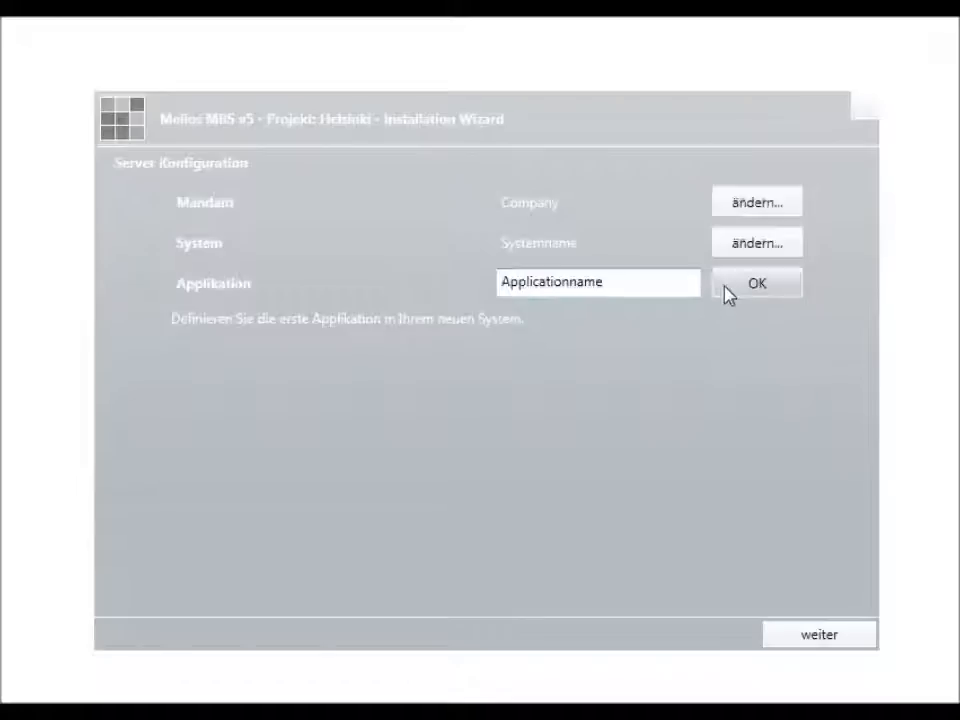
click(735, 285)
Step: Replace the default farm administrator password with a new password and confirm it
drag(573, 322, 369, 328)
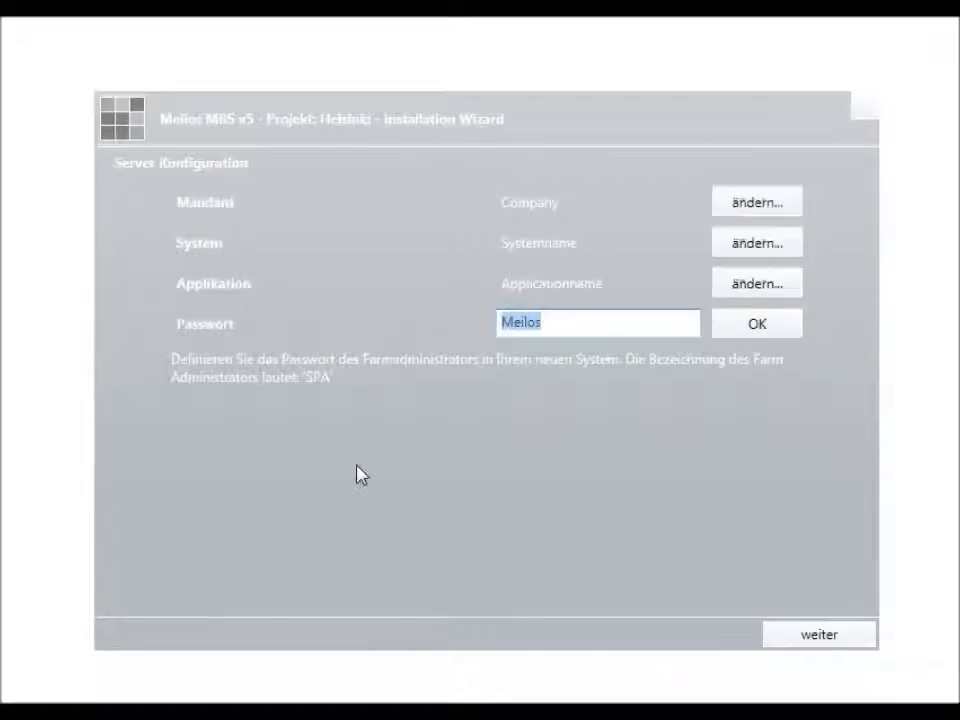
click(757, 324)
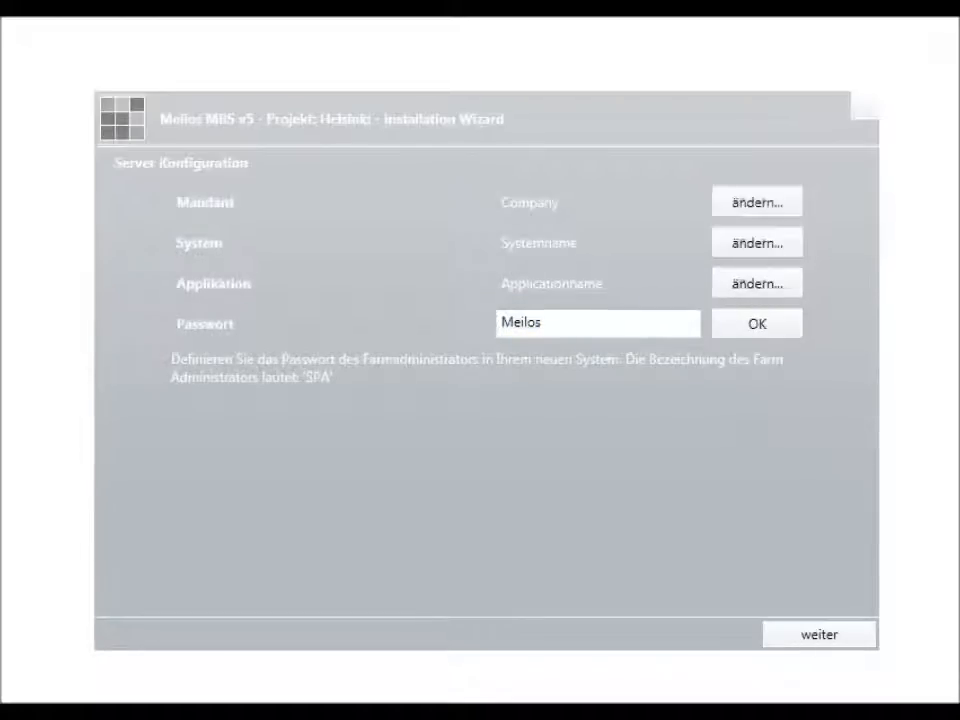
drag(551, 328, 448, 351)
text(password21#)
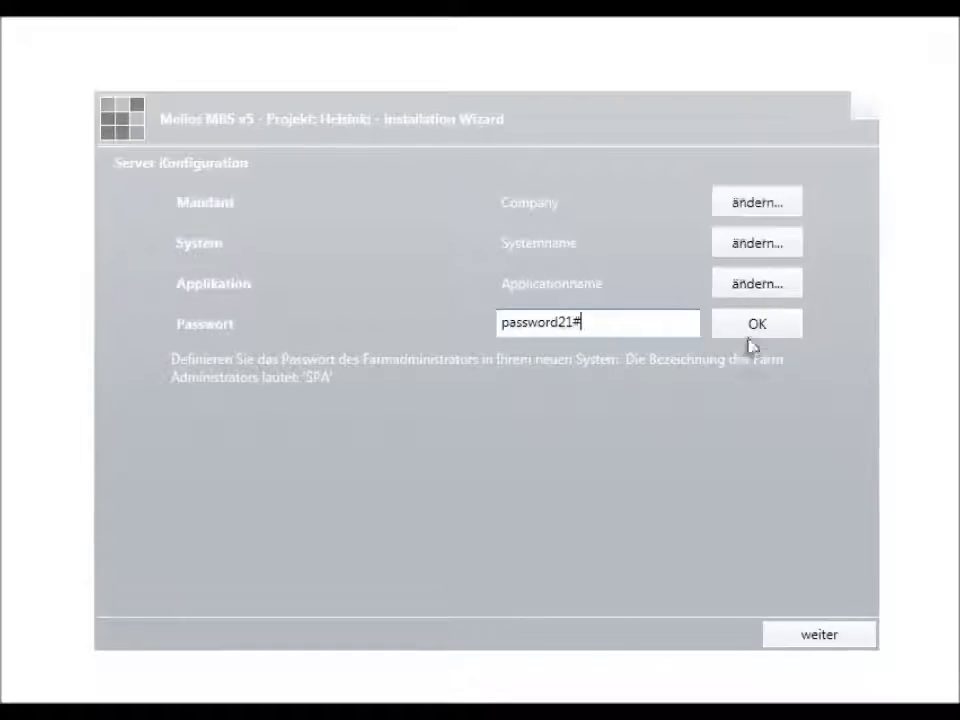
click(754, 326)
click(783, 330)
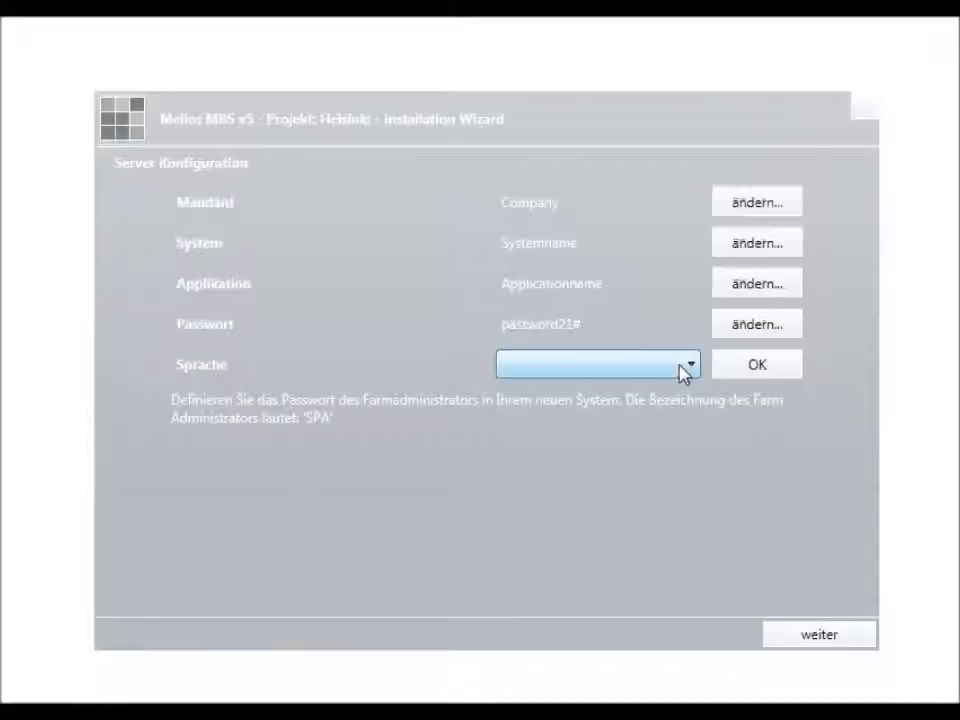
Step: Set the default language (Sprache) to German (Germany) and confirm
click(684, 372)
scroll(619, 482, down, 20)
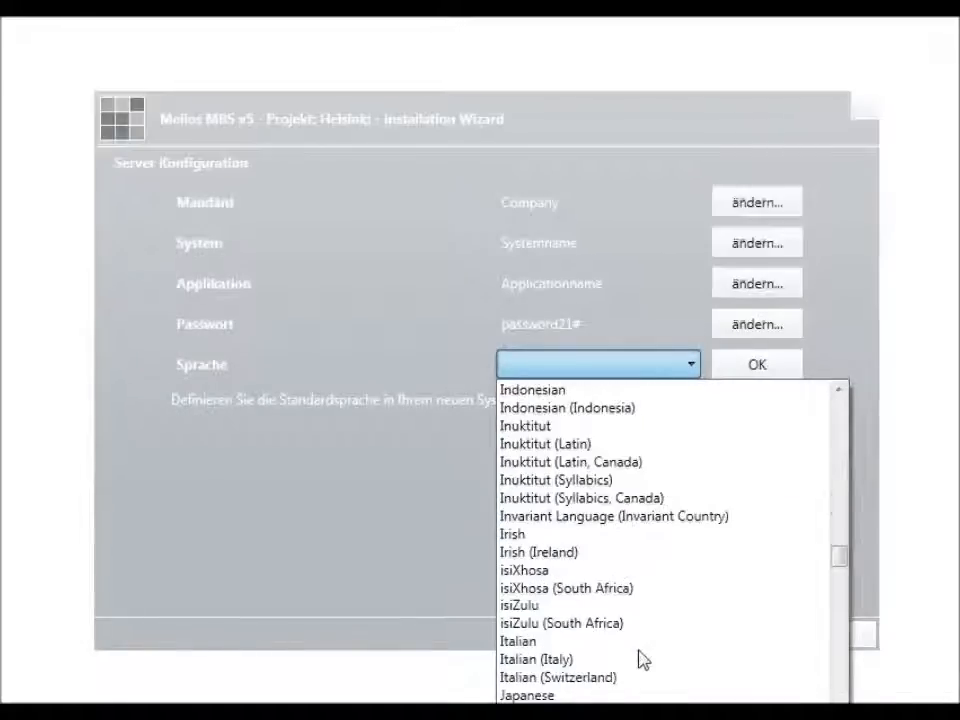
scroll(623, 608, up, 10)
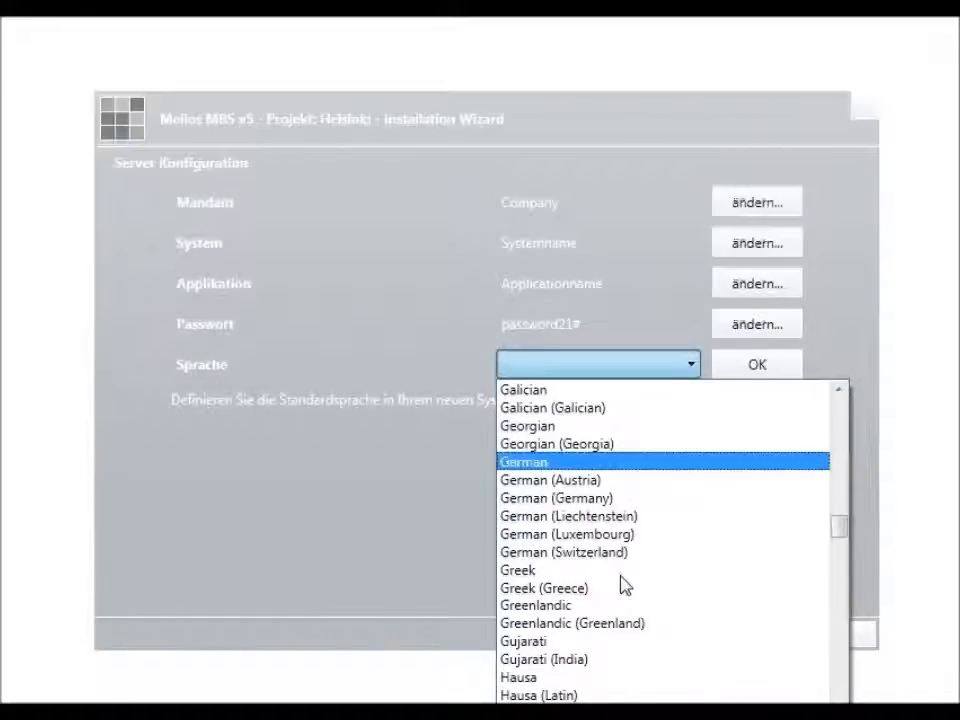
click(600, 497)
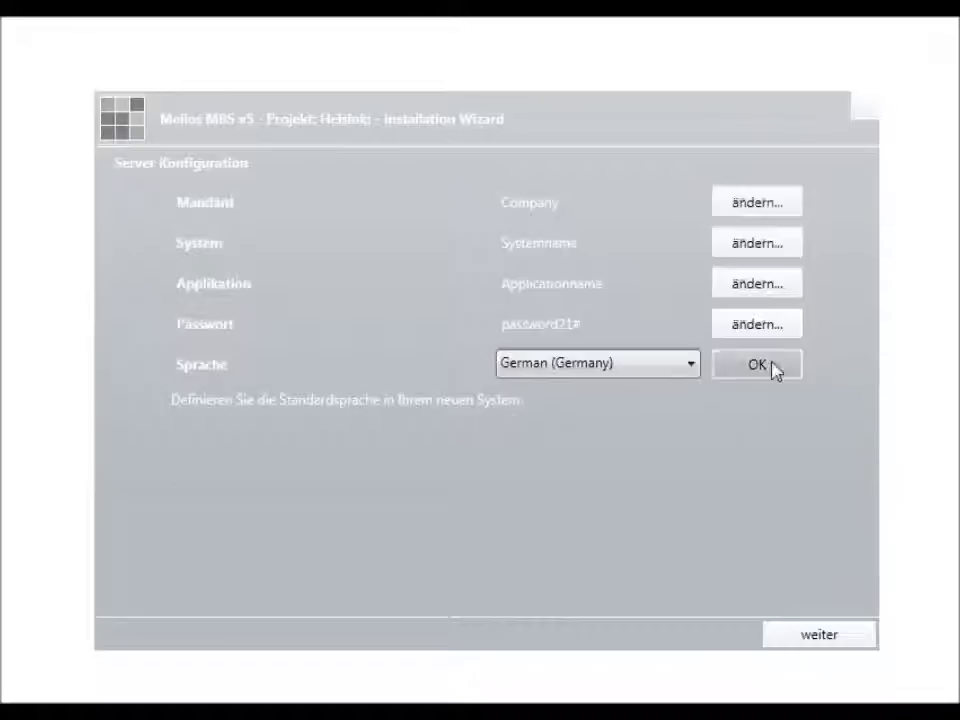
click(776, 368)
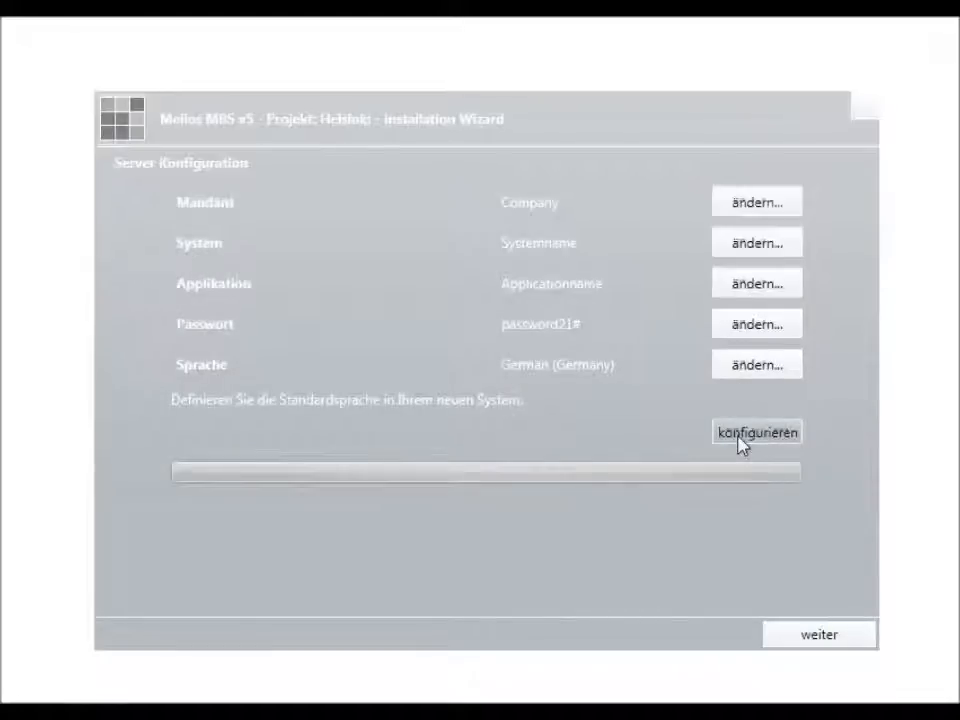
Step: Configure the server database, acknowledge its success, and return to the installation-type choice
click(740, 442)
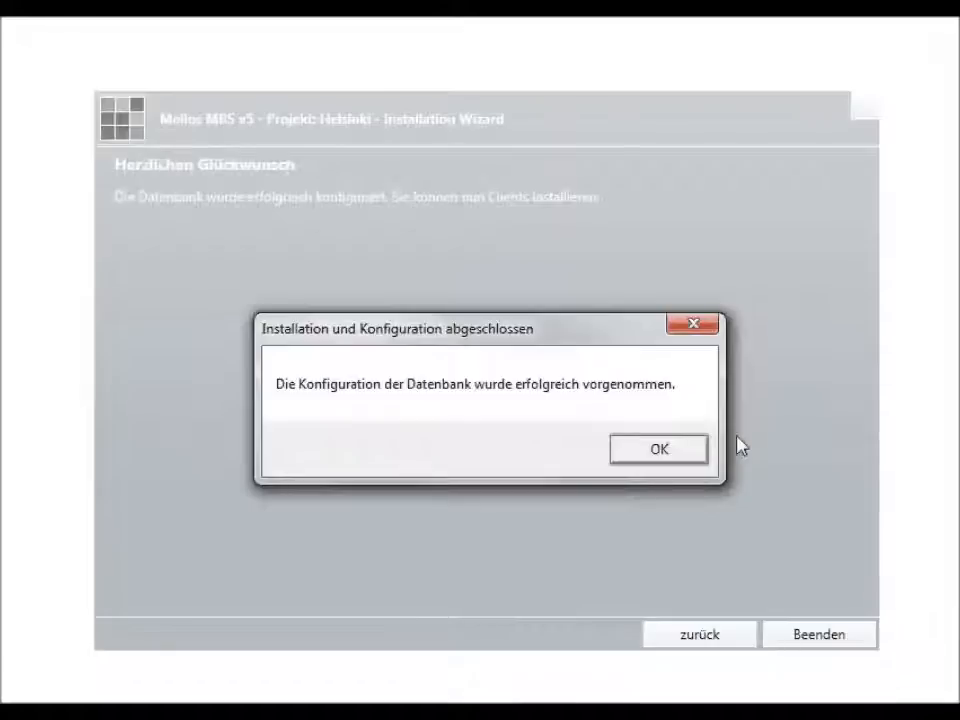
click(675, 452)
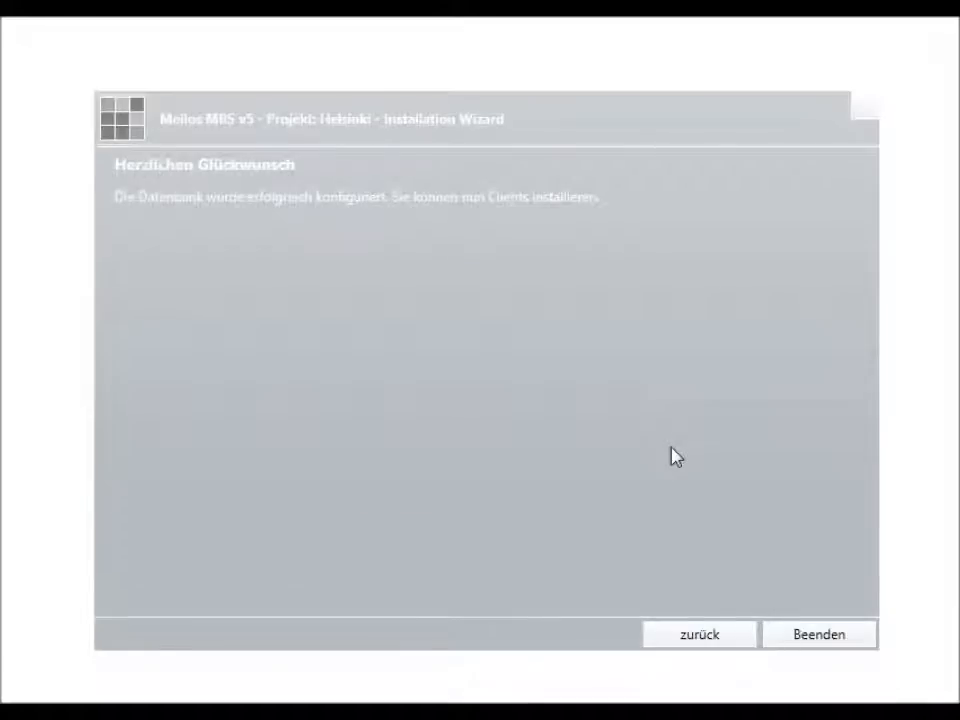
click(712, 636)
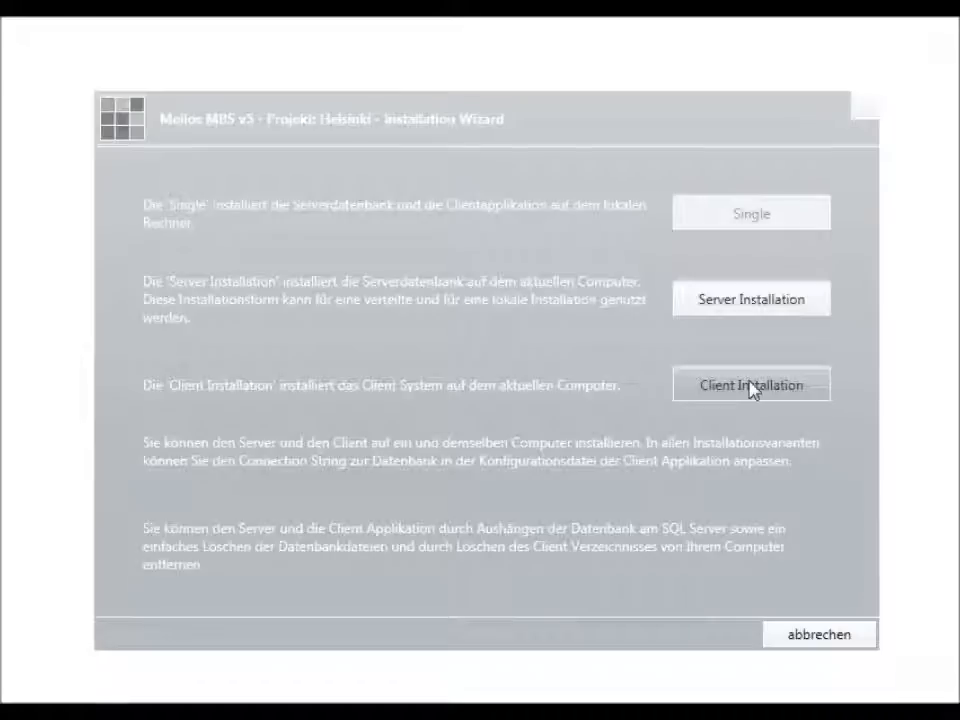
Step: Start Client Installation with a new Desktop folder named test-deployment as the target
click(752, 388)
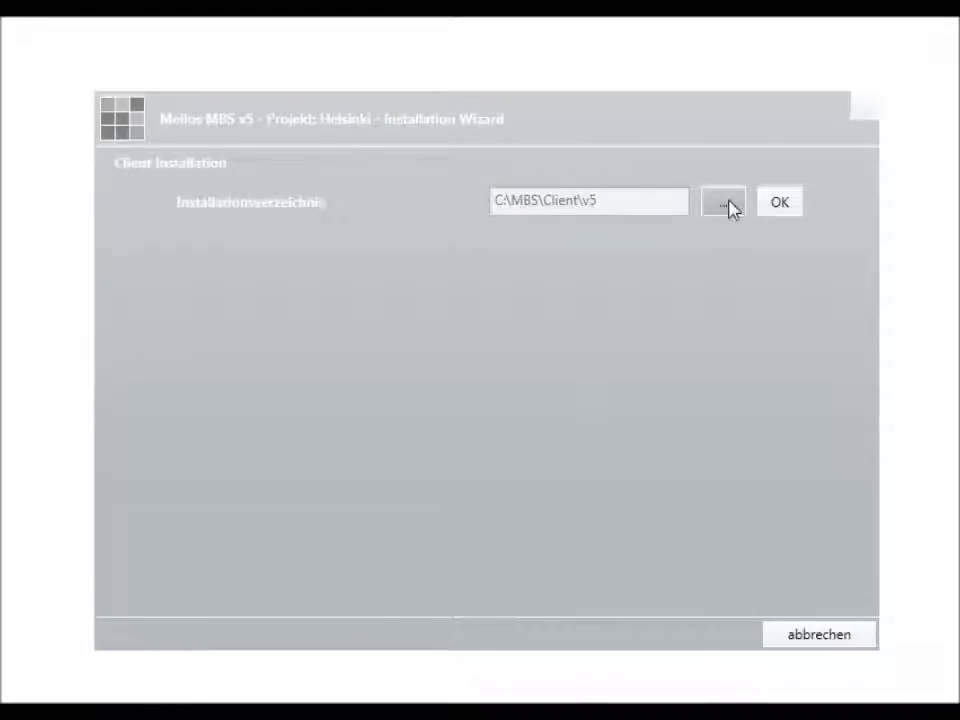
click(728, 206)
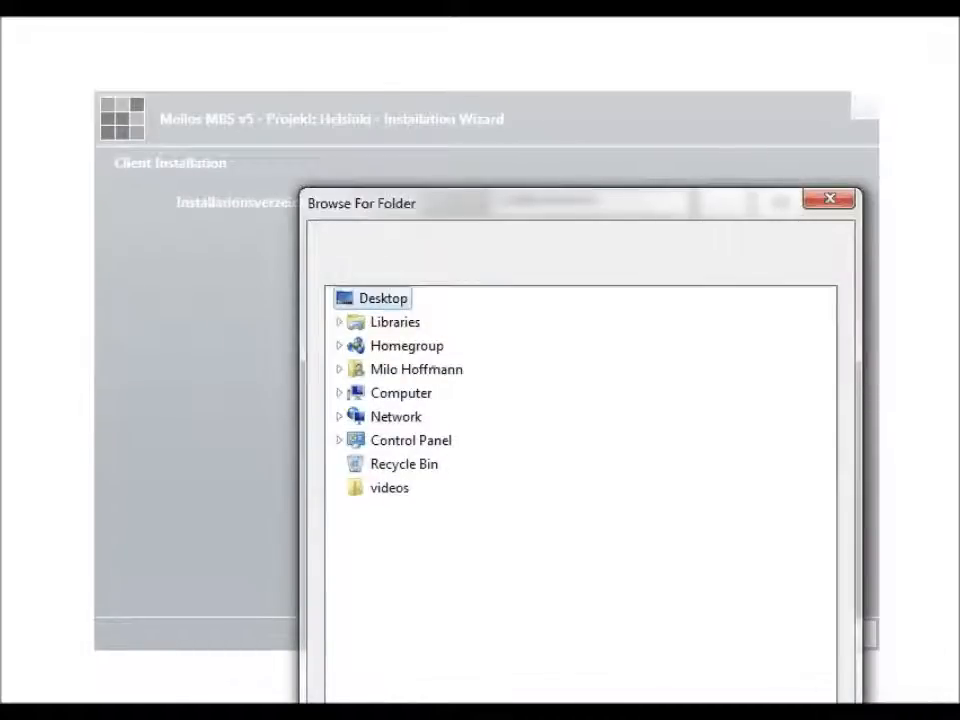
key(alt+m)
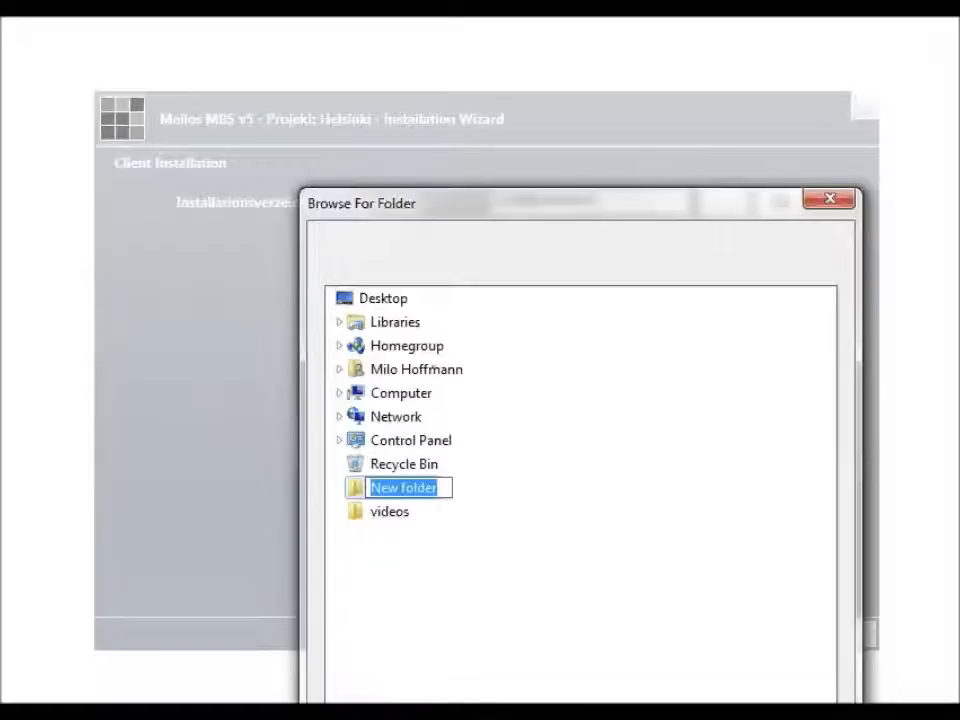
text(deve)
key(BackSpace)
key(BackSpace)
key(BackSpace)
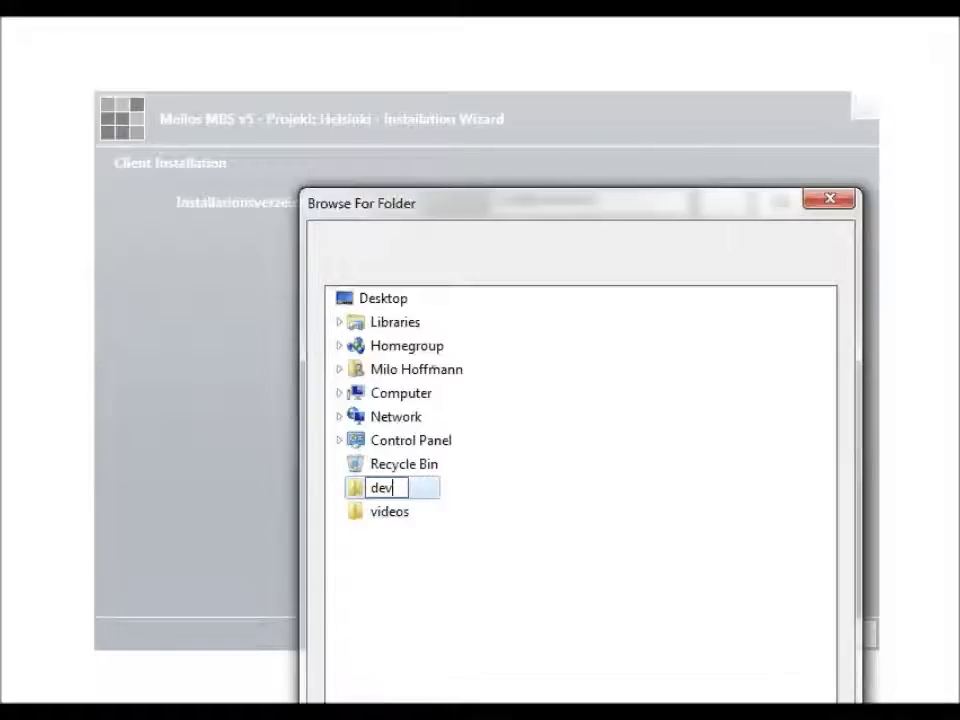
key(BackSpace)
text(test-dep)
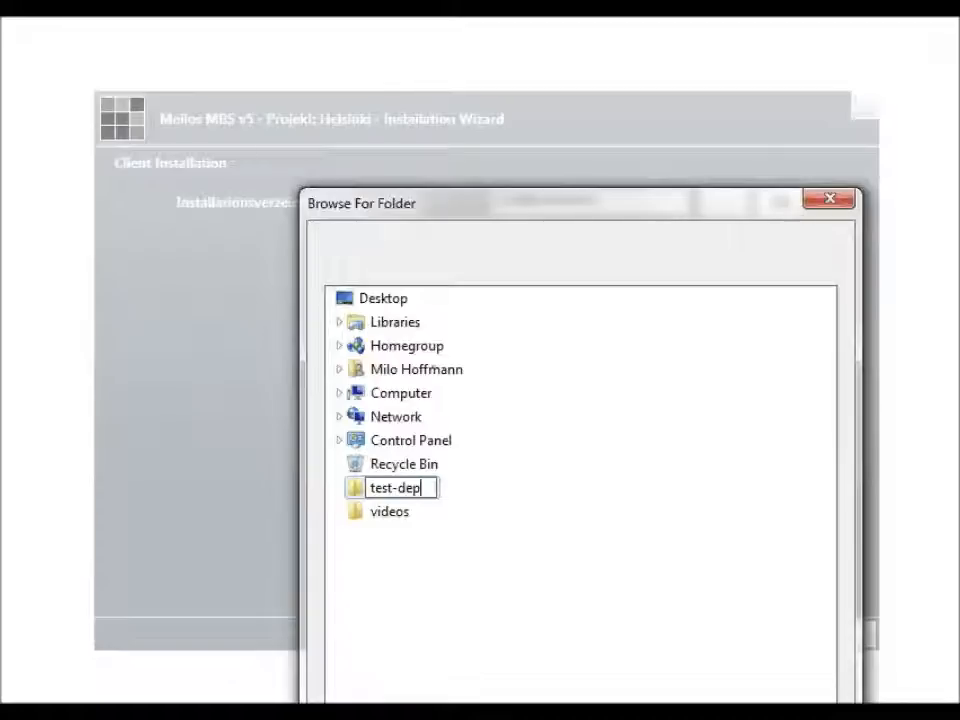
text(loyment)
key(Return)
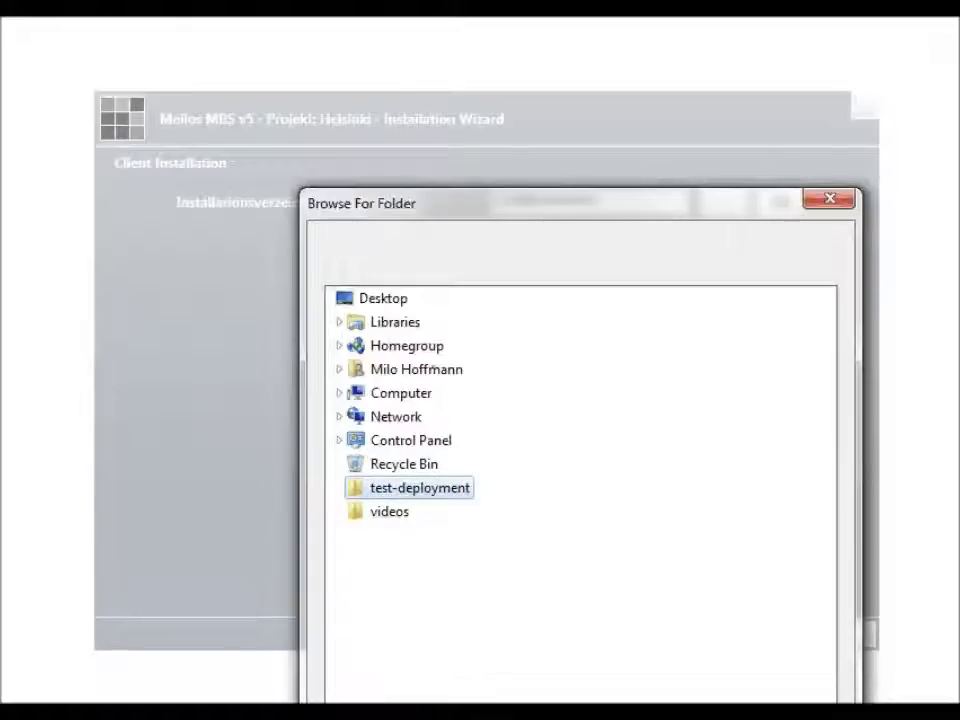
key(Return)
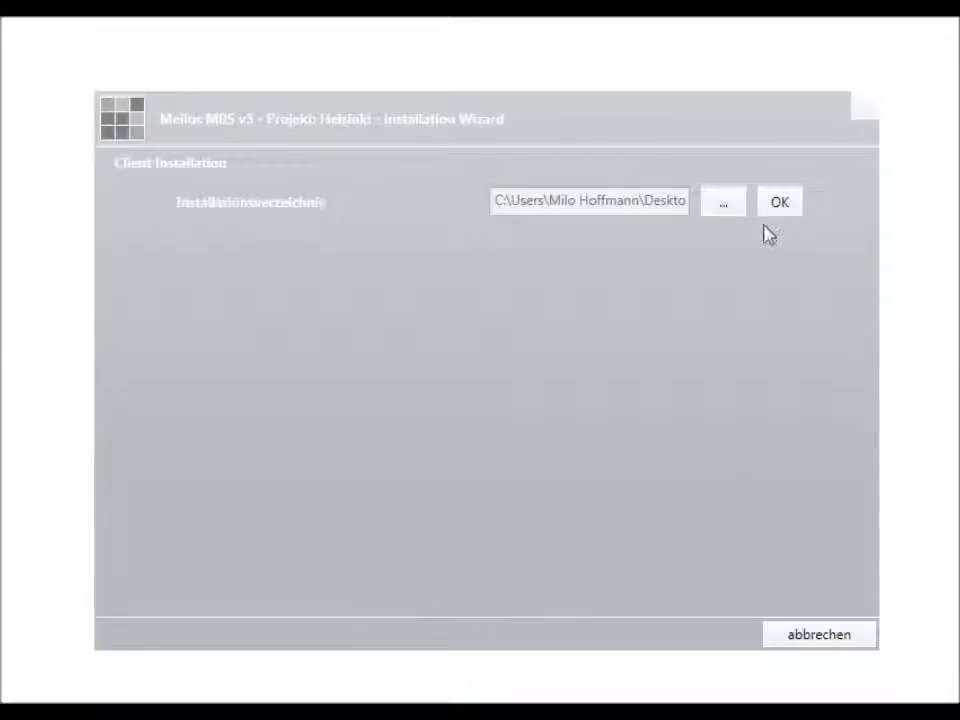
click(778, 204)
Step: Set the client's database to mbsdb1, enable Desktopverknüpfung erstellen, and install
click(602, 242)
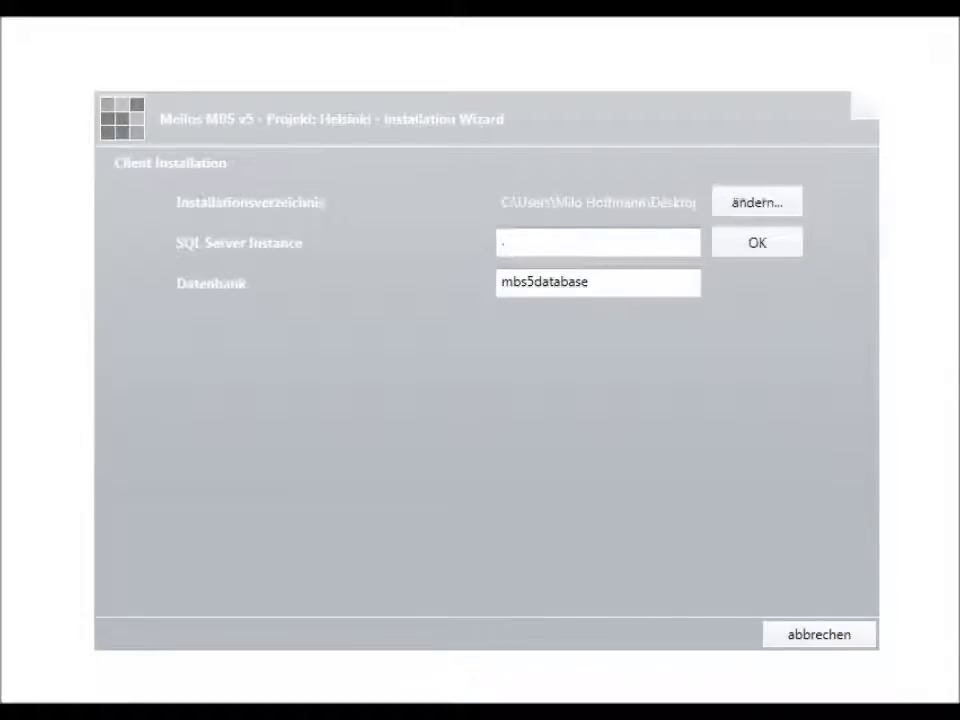
drag(600, 281, 362, 300)
text(mbsdb1)
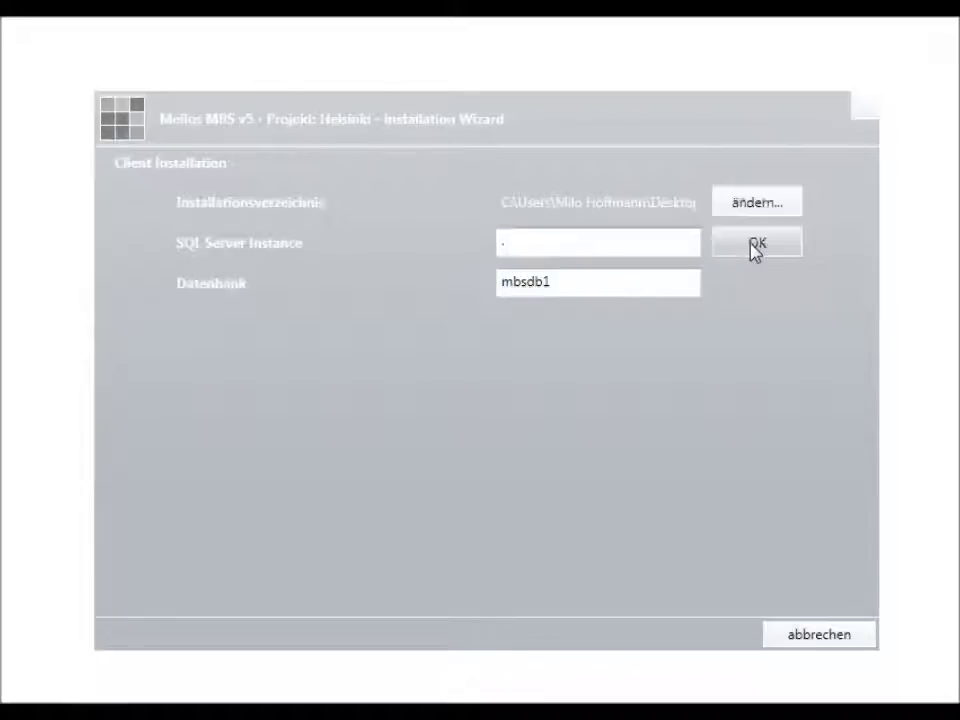
click(756, 245)
click(578, 333)
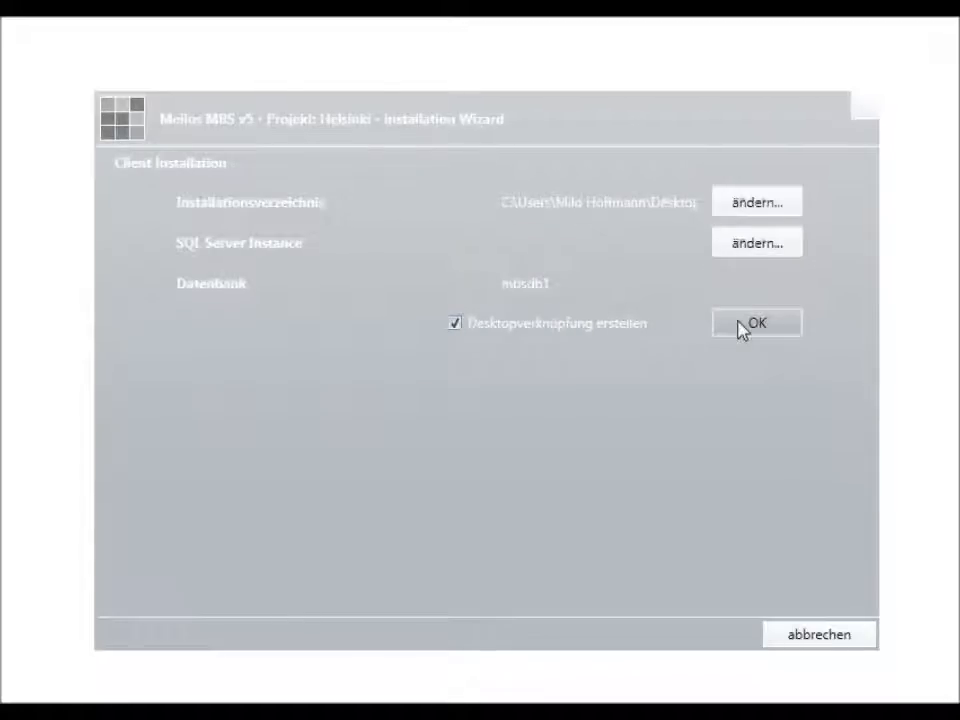
click(750, 328)
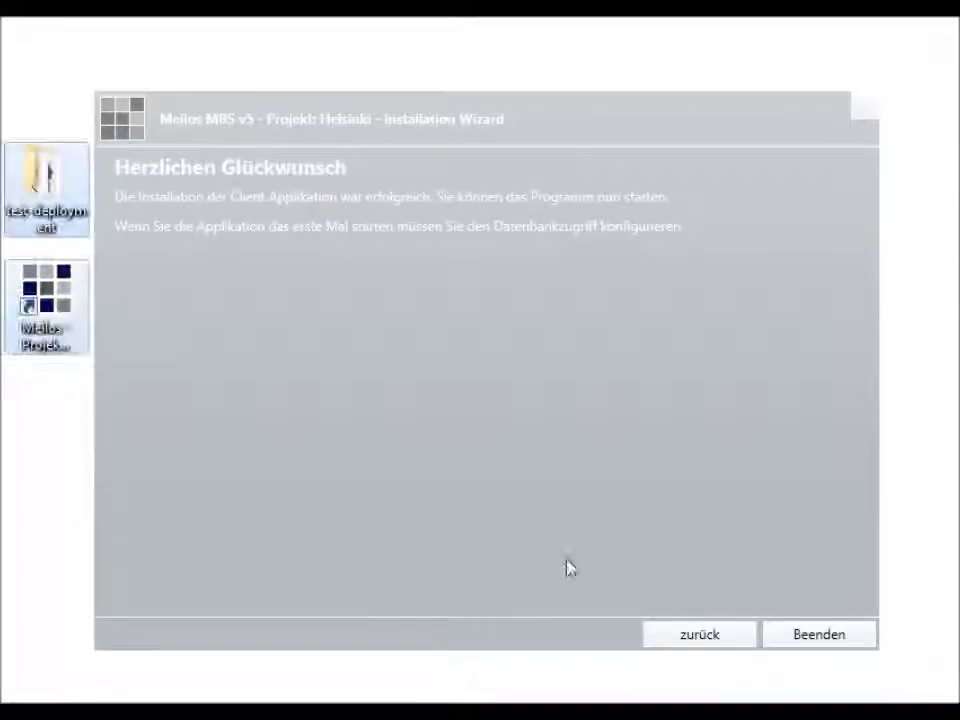
Step: Close the wizard, open the test-deployment folder grouped by type, and right-click mbsapp.config
click(803, 639)
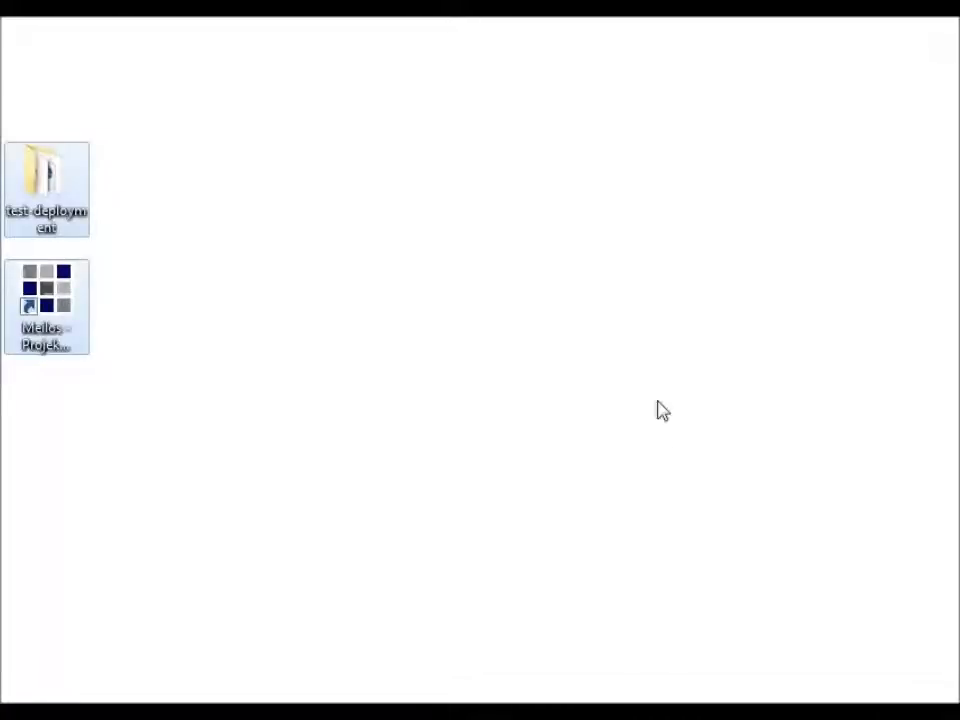
double_click(55, 197)
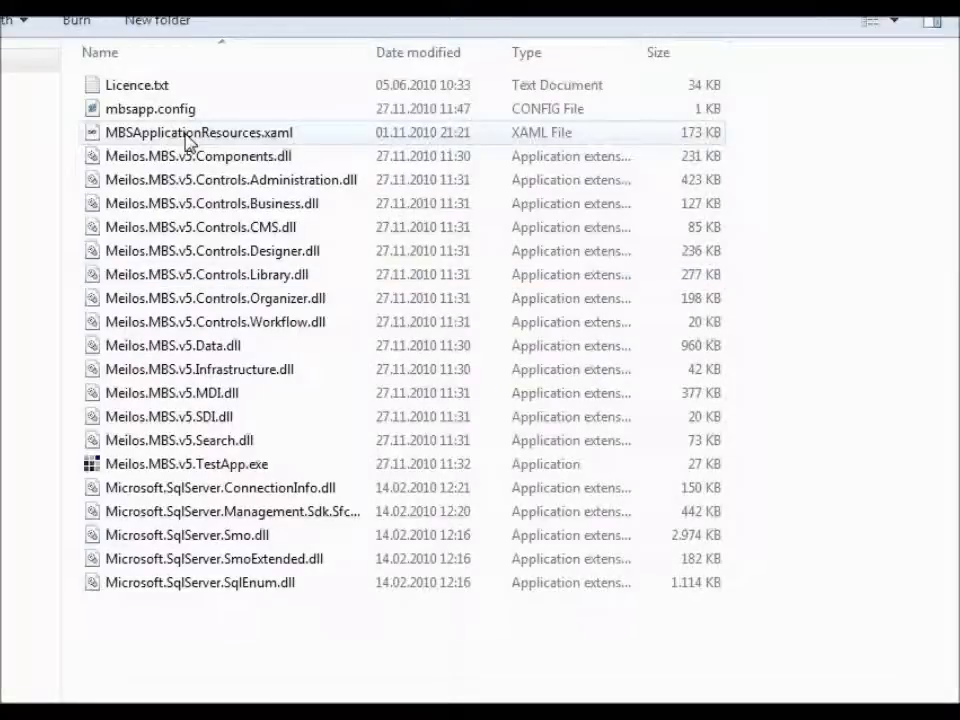
right_click(834, 175)
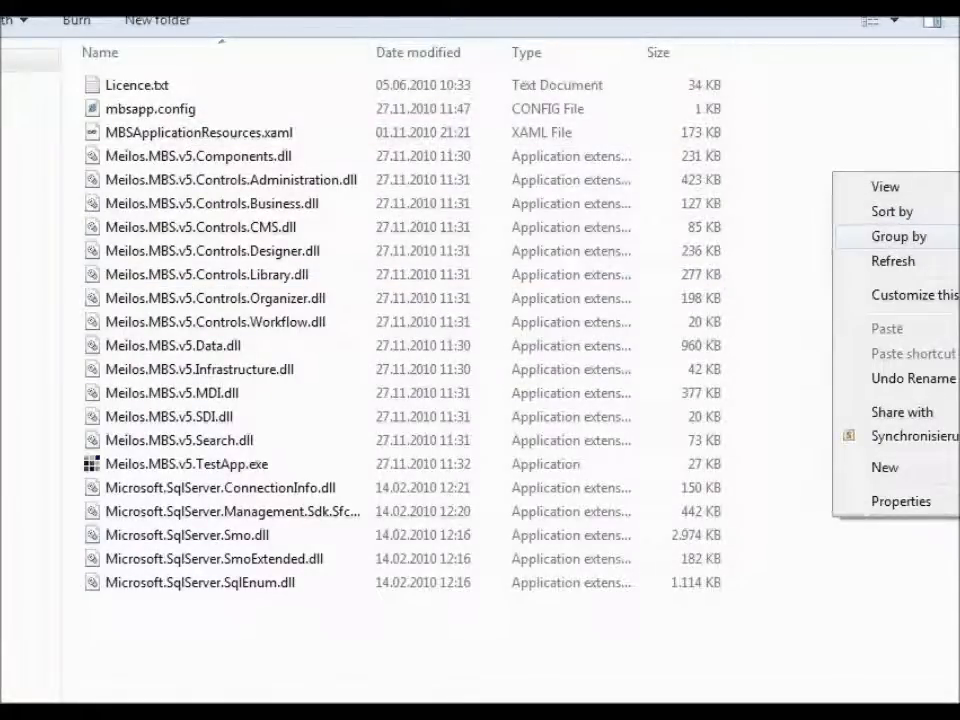
click(958, 286)
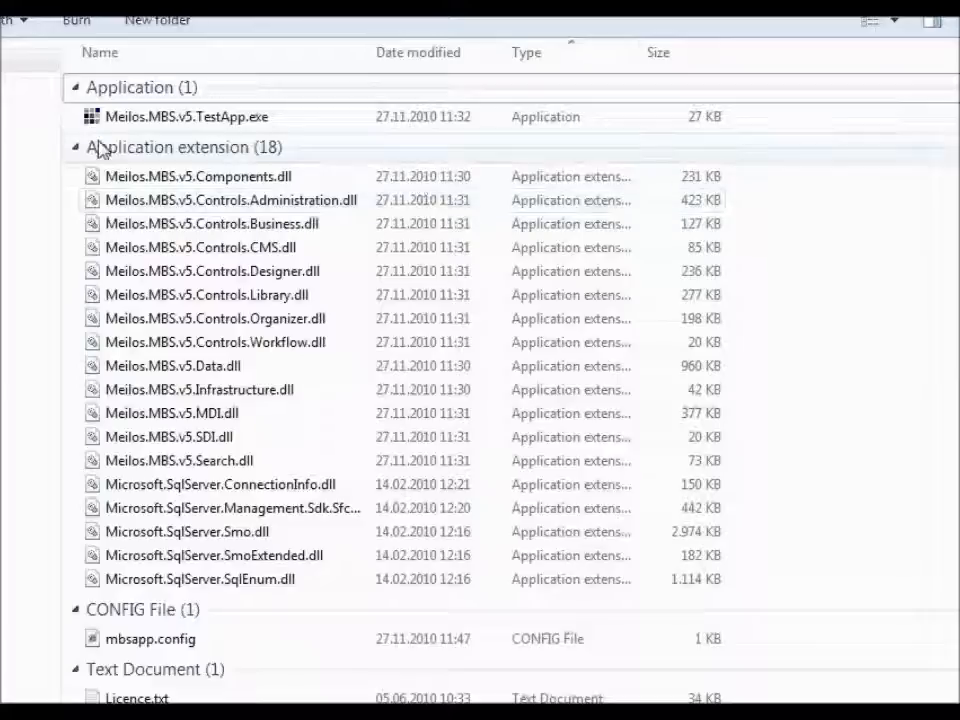
click(75, 152)
click(130, 212)
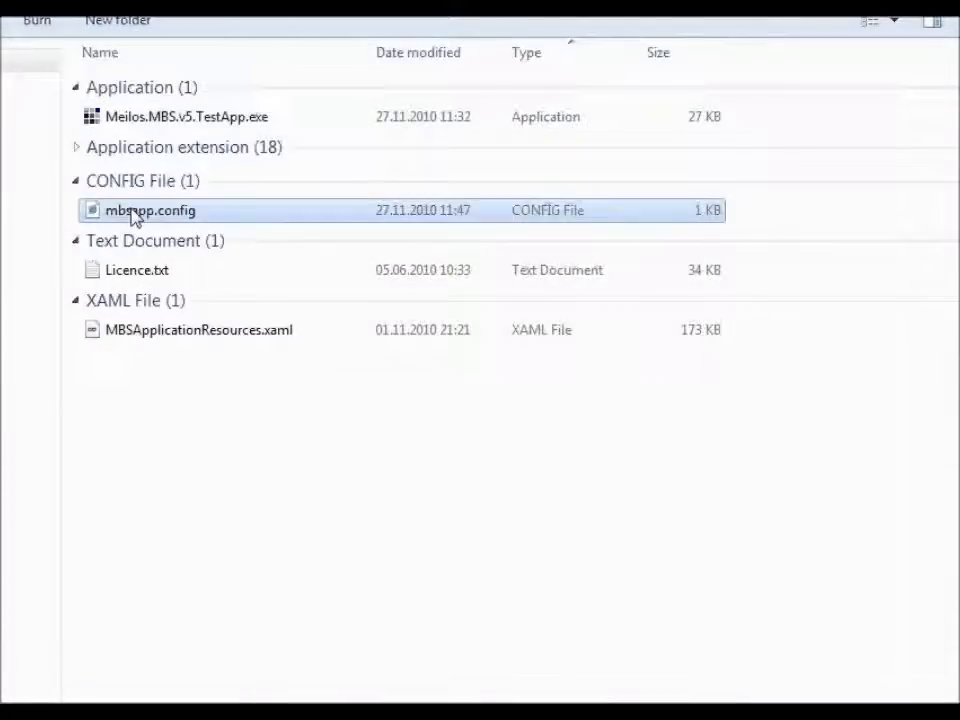
right_click(132, 212)
Step: Open mbsapp.config in Notepad and review its ConnectionString with Initial Catalog=mbsdb1
mouse_move(272, 316)
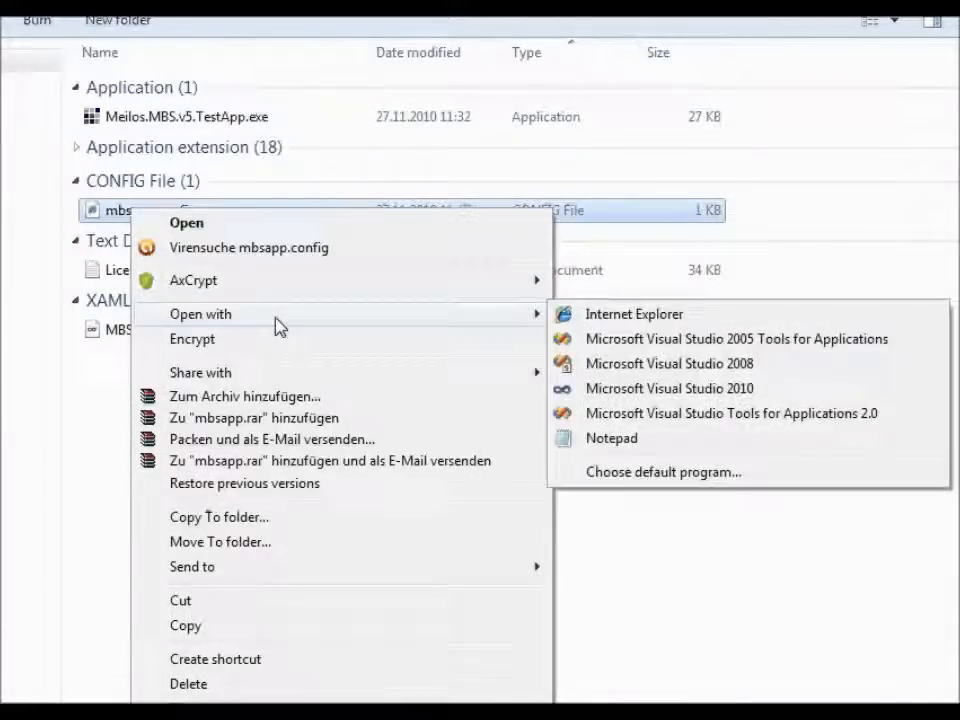
click(666, 446)
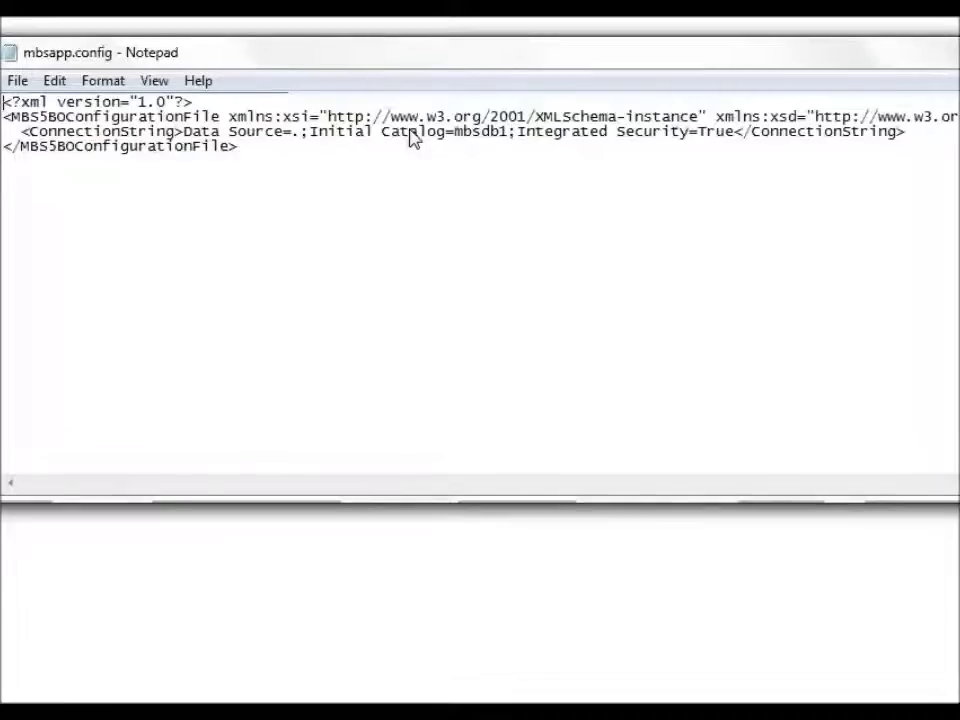
drag(727, 133, 184, 134)
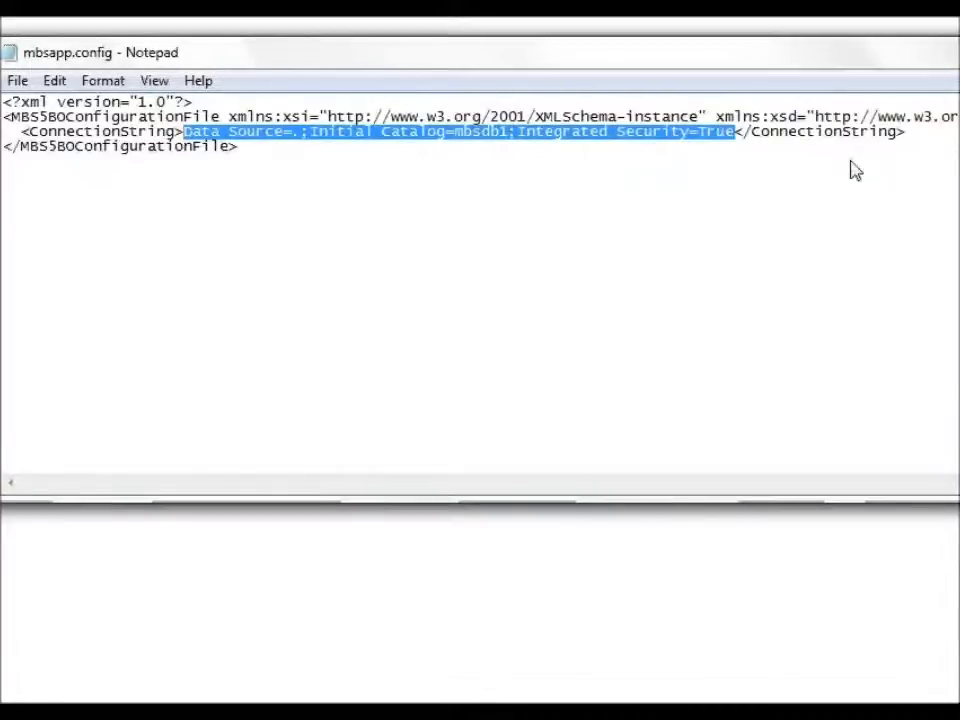
click(932, 136)
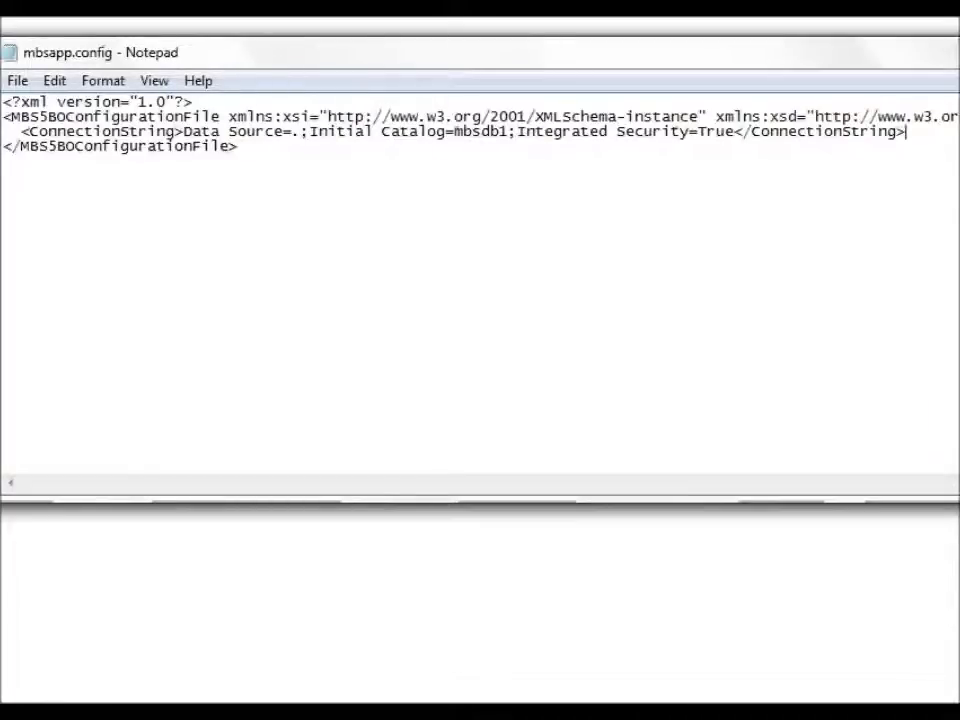
Step: Close Notepad and launch the Projekt Helsinki desktop shortcut
click(955, 47)
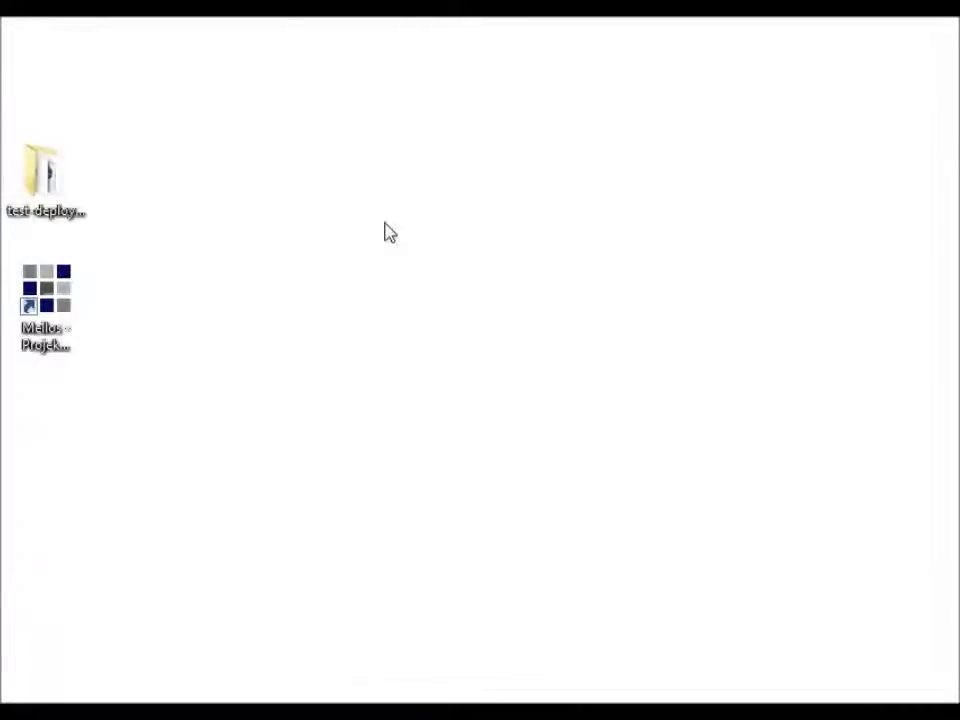
click(37, 316)
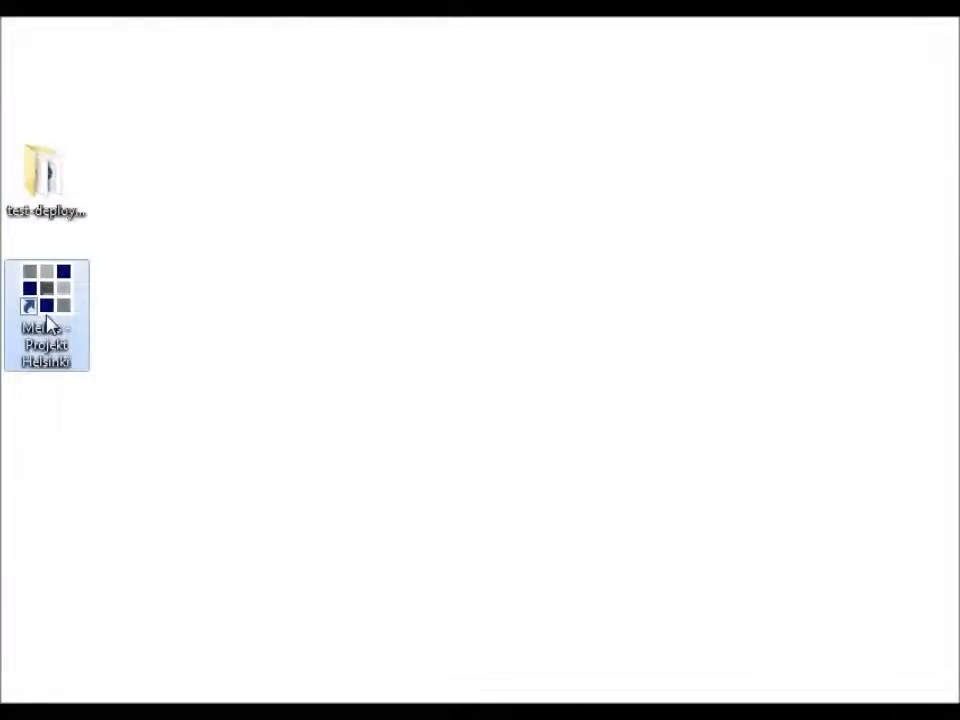
double_click(47, 316)
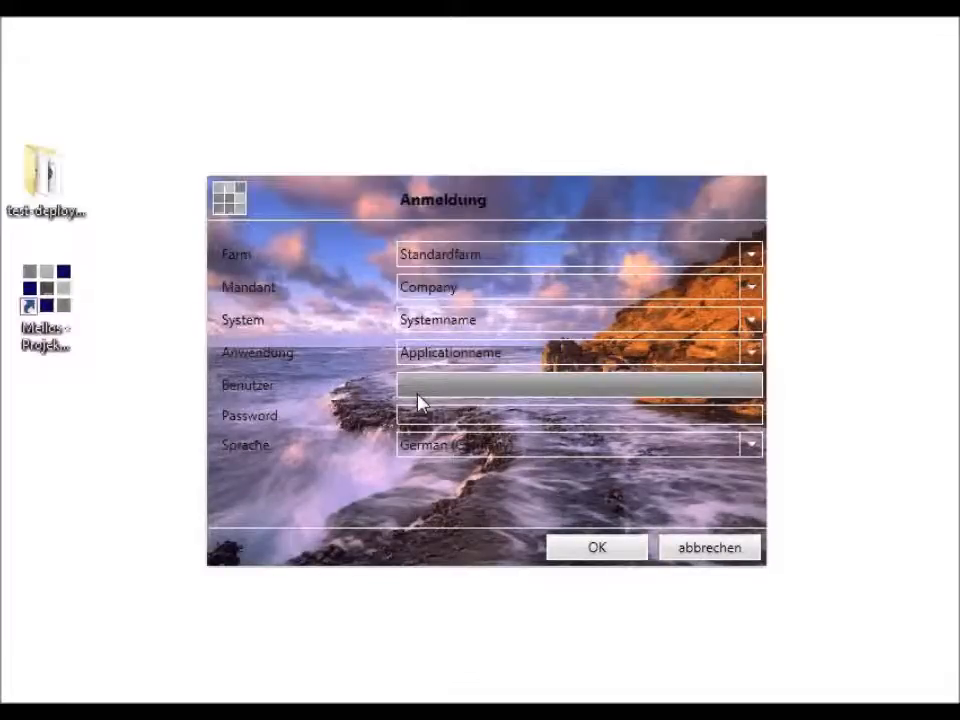
Step: Enter the user name in the Anmeldung login dialog and move to the password field
click(497, 386)
text(SOP)
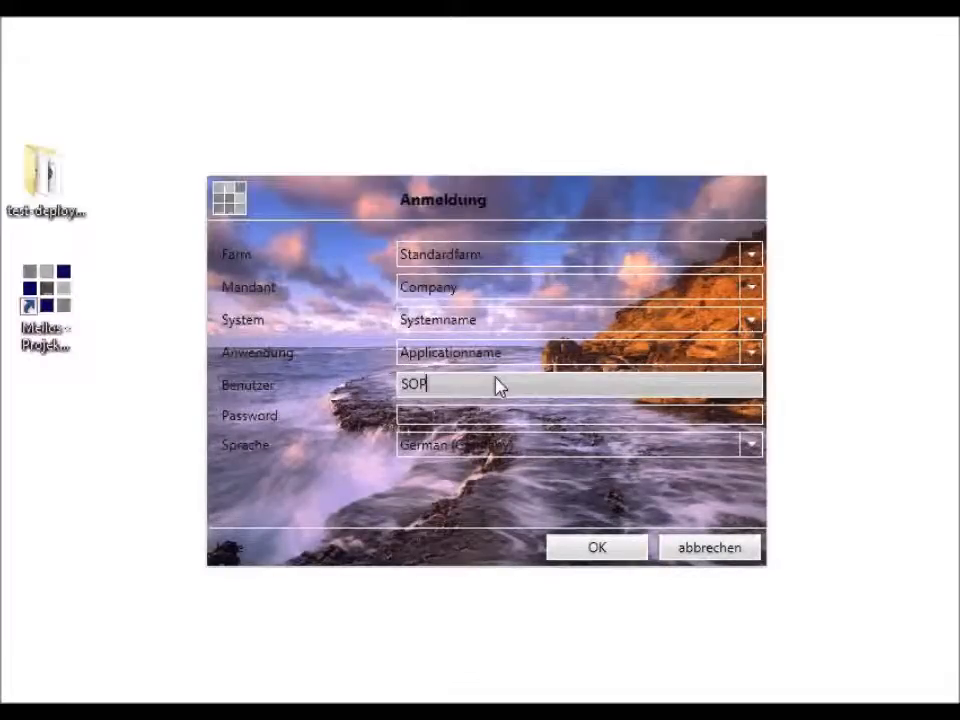
key(BackSpace)
key(BackSpace)
text(PA)
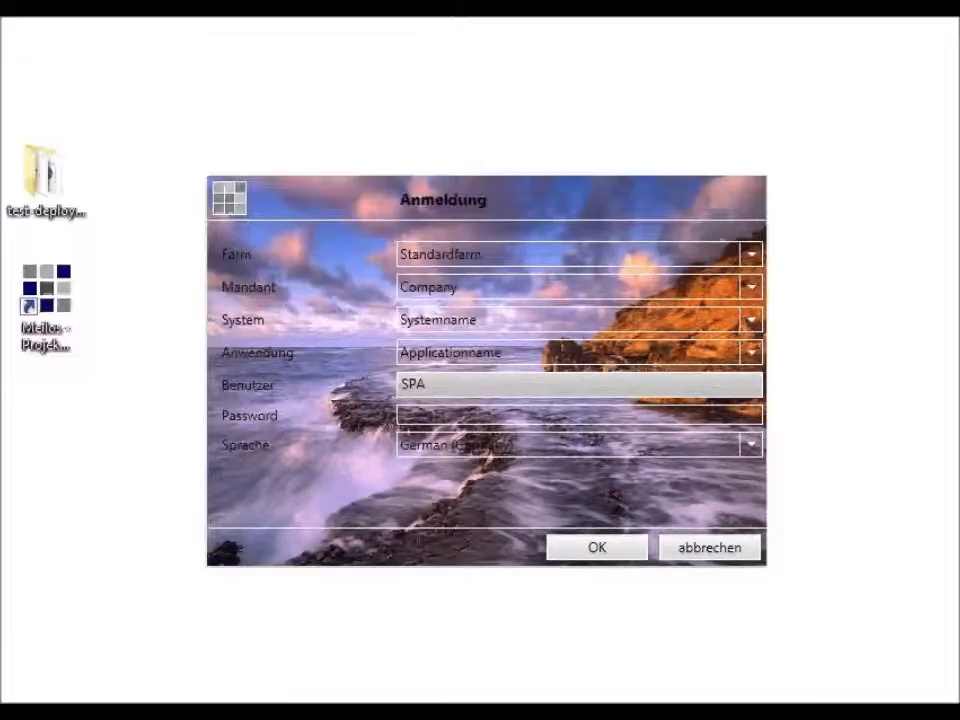
click(432, 416)
Step: Log in with the account password to the Helsinki Willkommen screen, then quit via W5 > Beenden
text(••••••••••••)
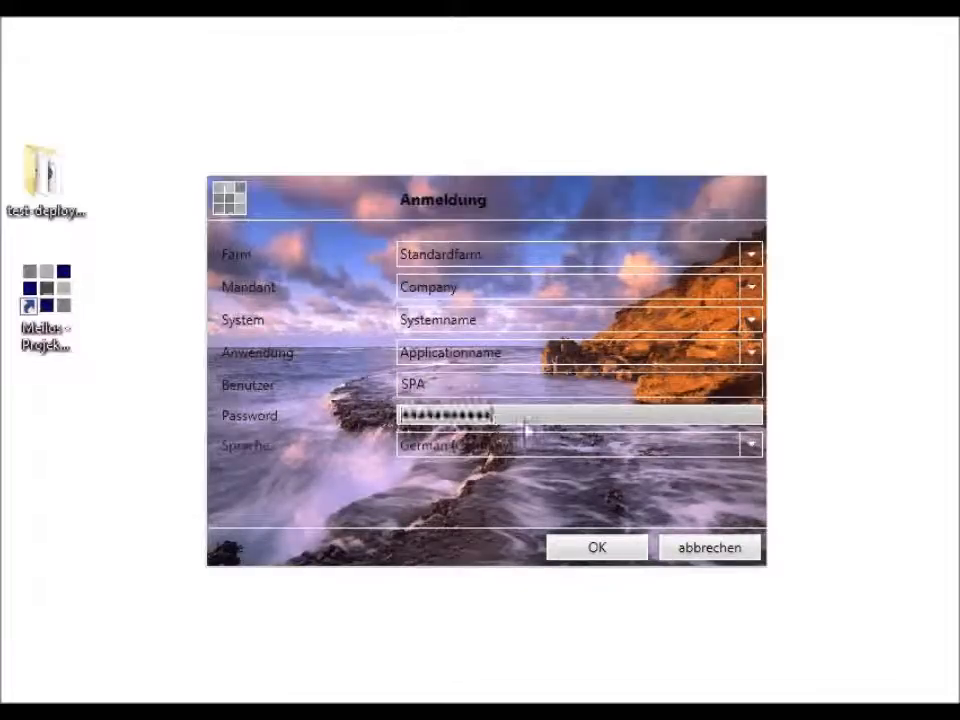
click(598, 555)
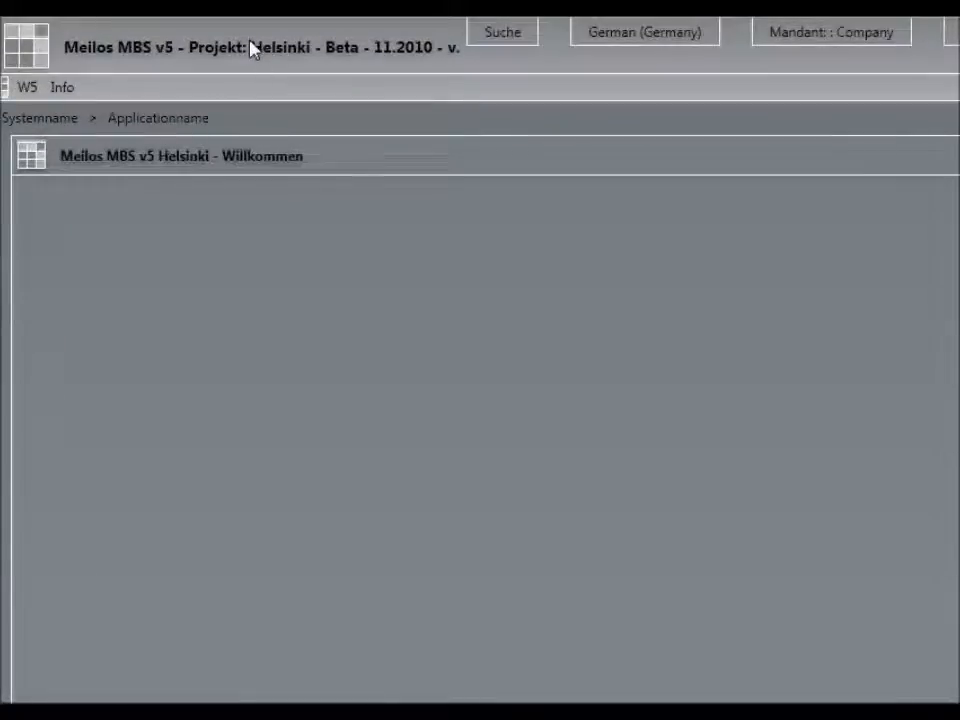
click(28, 88)
click(75, 555)
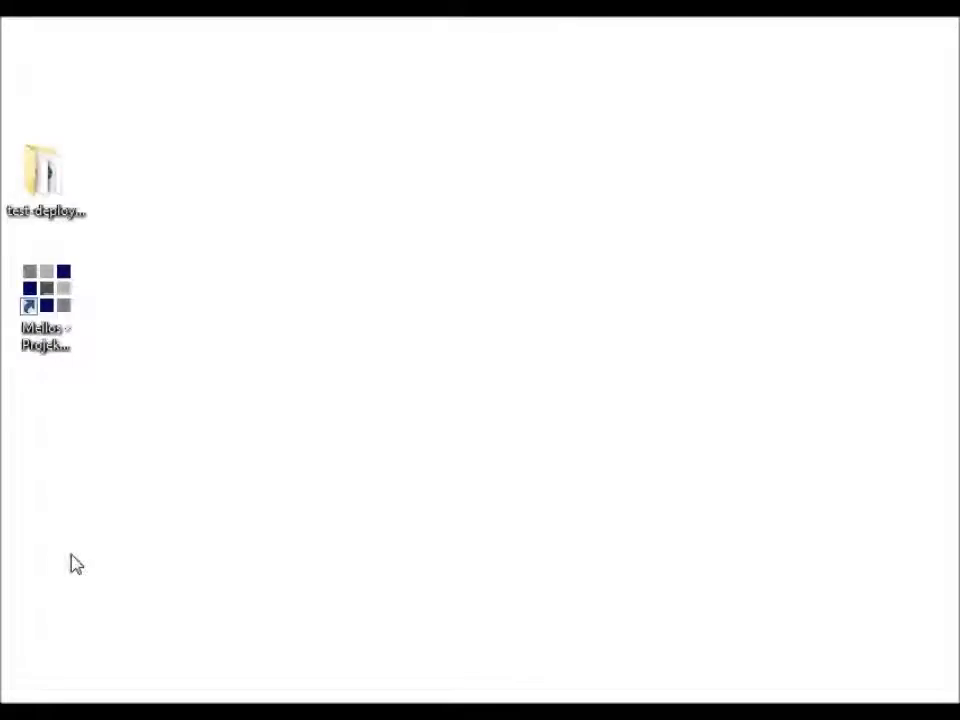
Step: Open mbsapp.config from the test deployment folder in Notepad
double_click(47, 200)
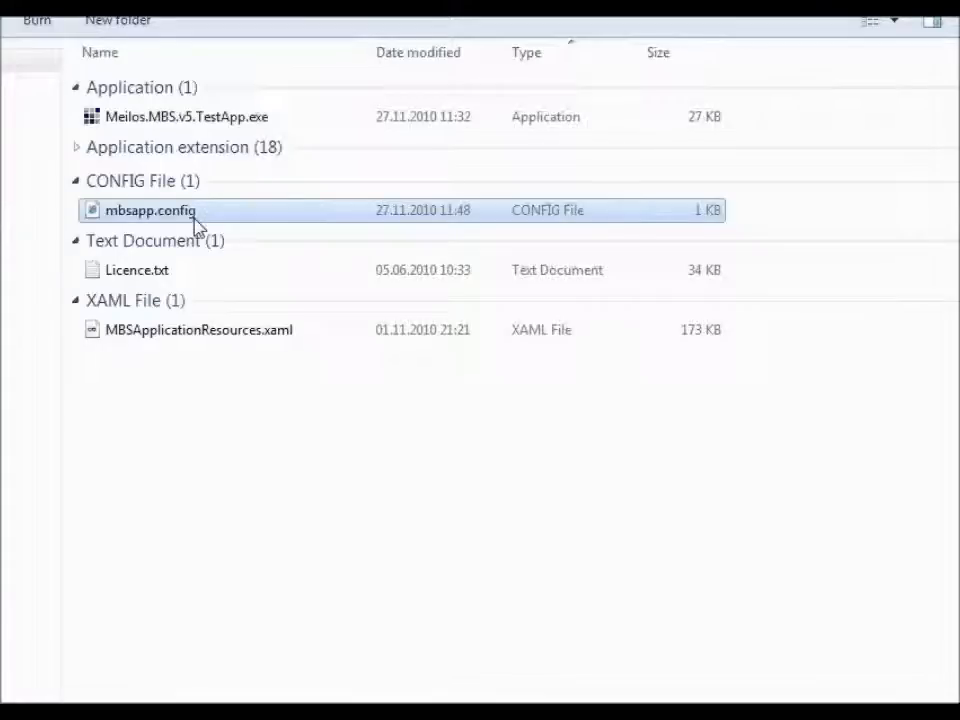
right_click(197, 226)
mouse_move(326, 321)
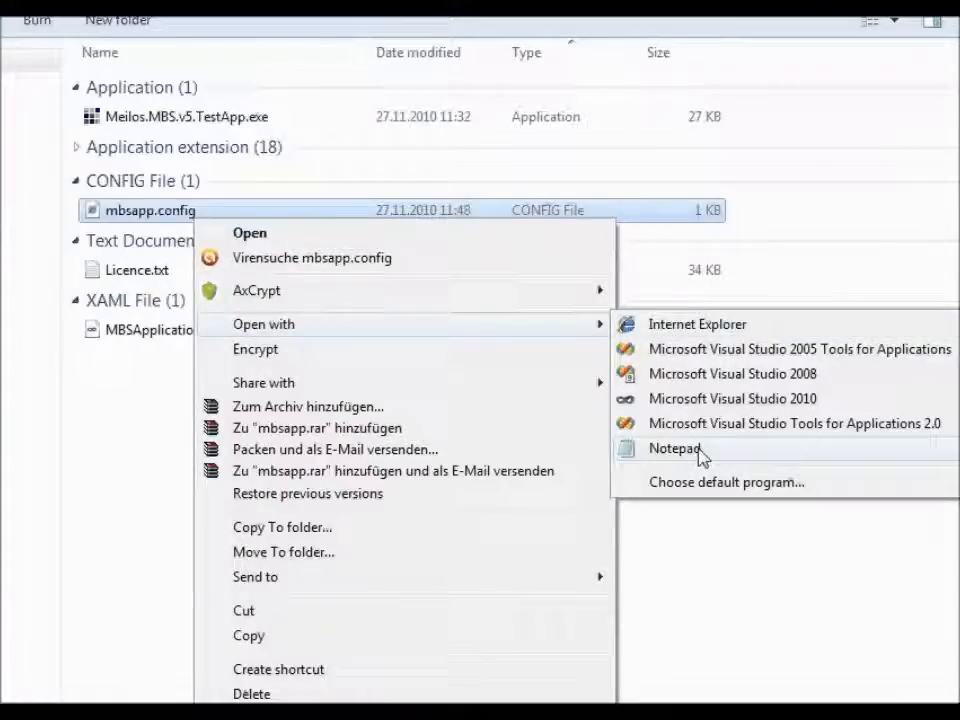
click(700, 450)
Step: Inspect the MBS5BOFarm entry (Standardfarm, Database mbsdb1), then close the folder and Notepad
drag(158, 338, 40, 161)
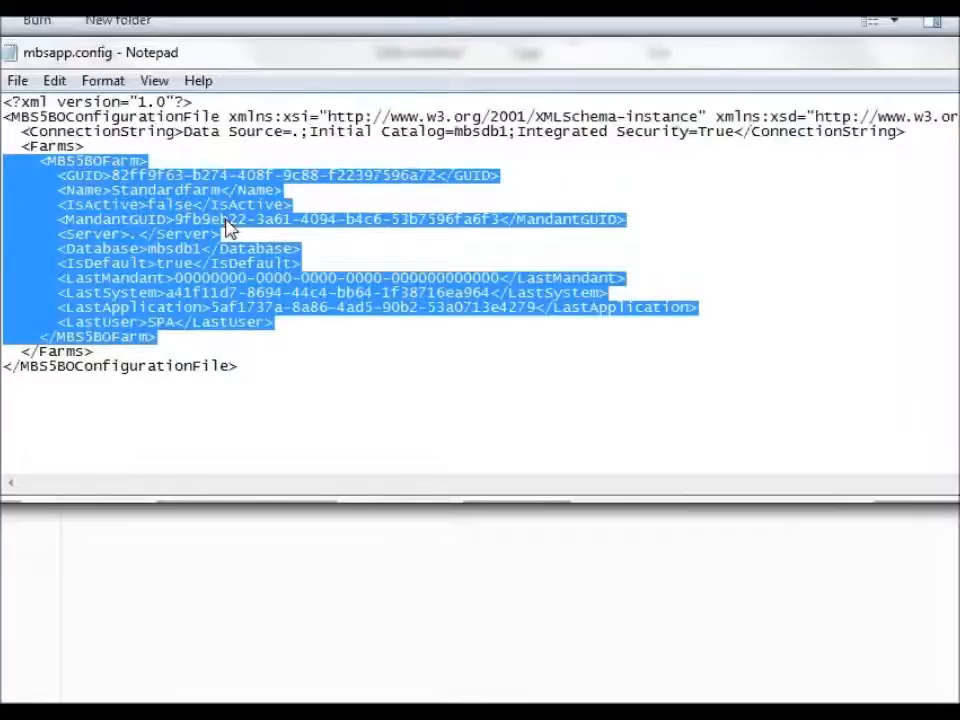
click(300, 262)
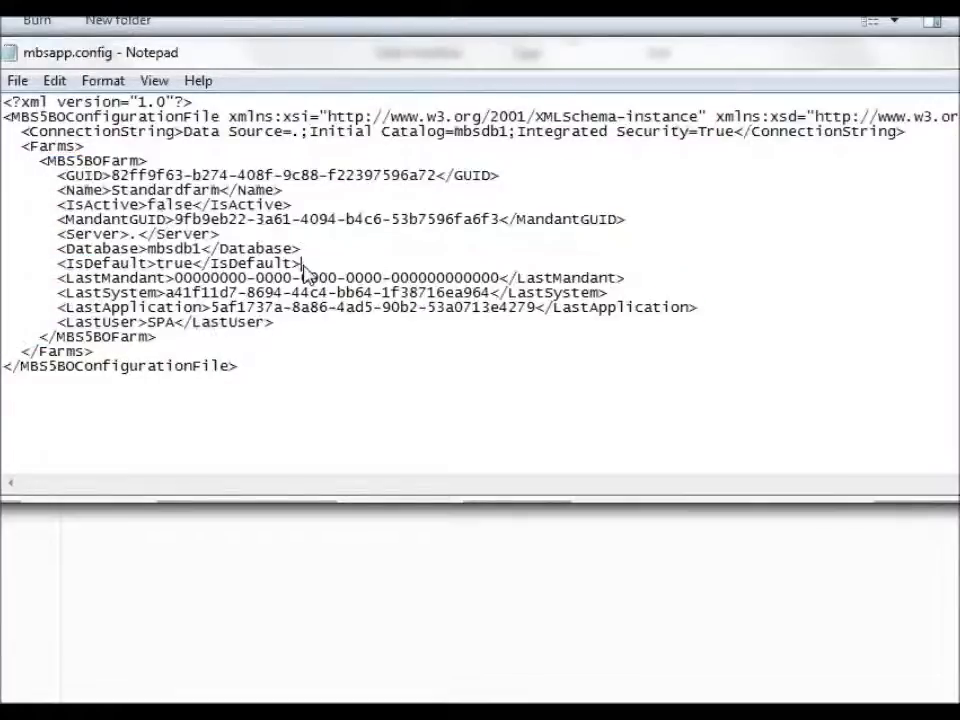
double_click(133, 234)
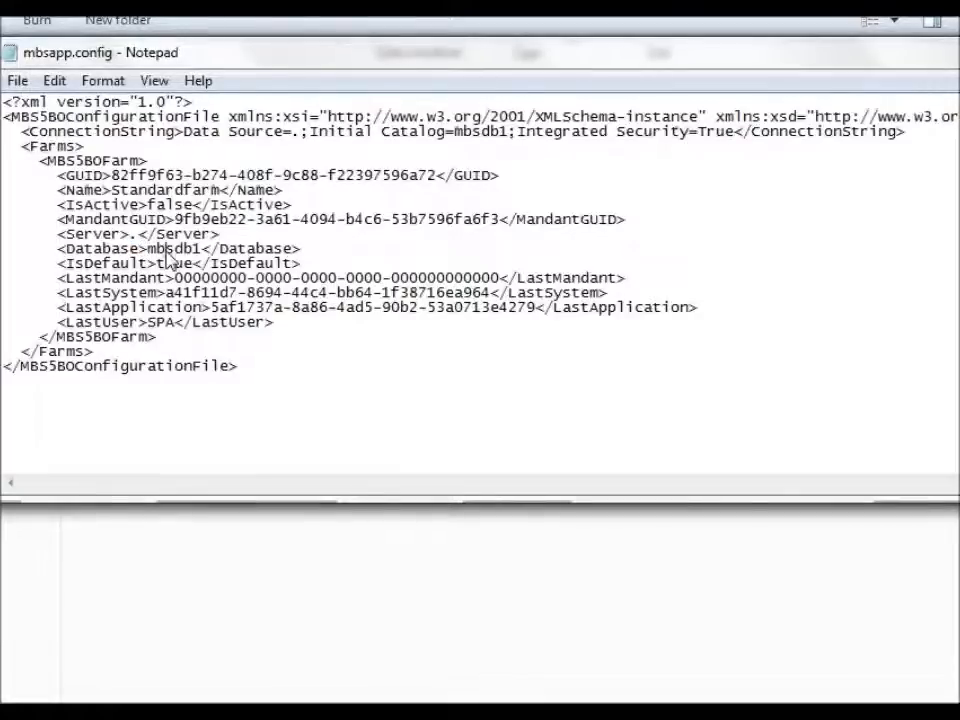
double_click(164, 249)
click(142, 180)
double_click(145, 191)
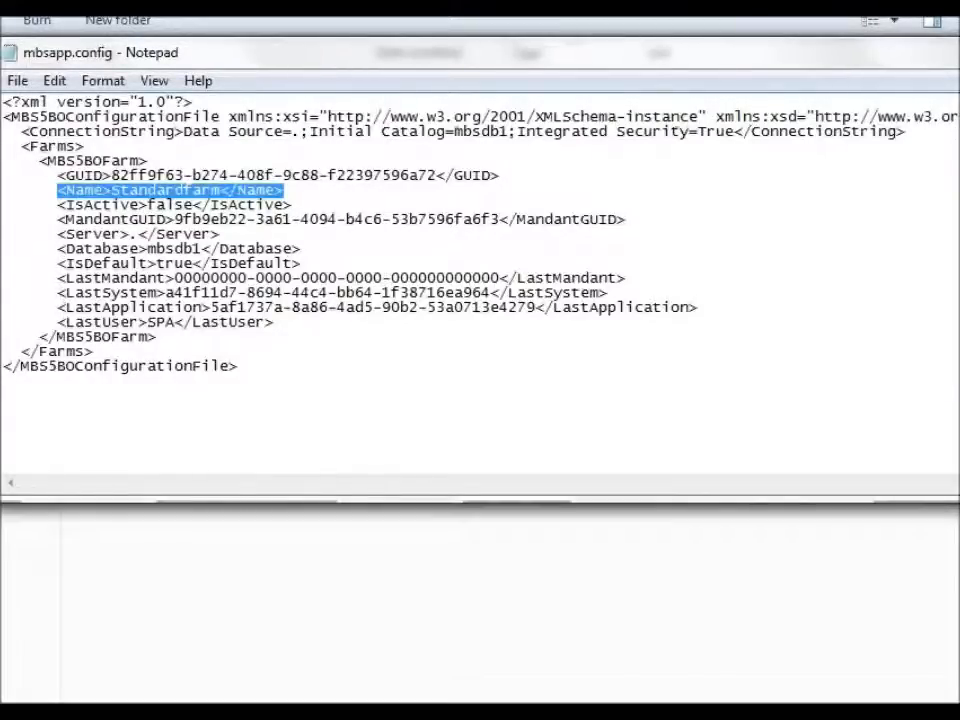
click(895, 17)
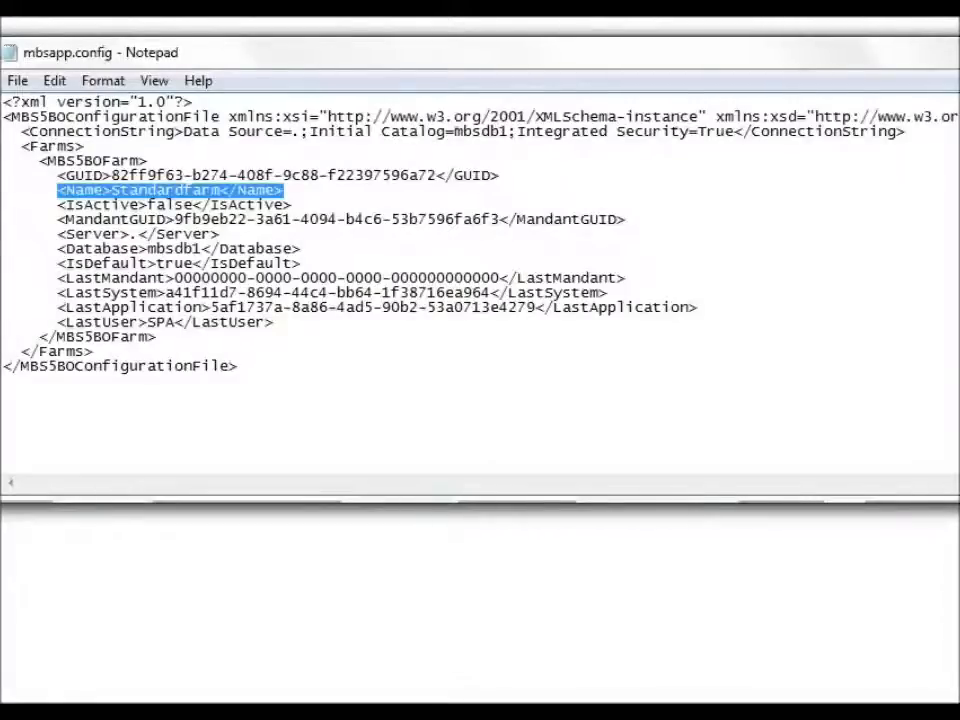
click(955, 48)
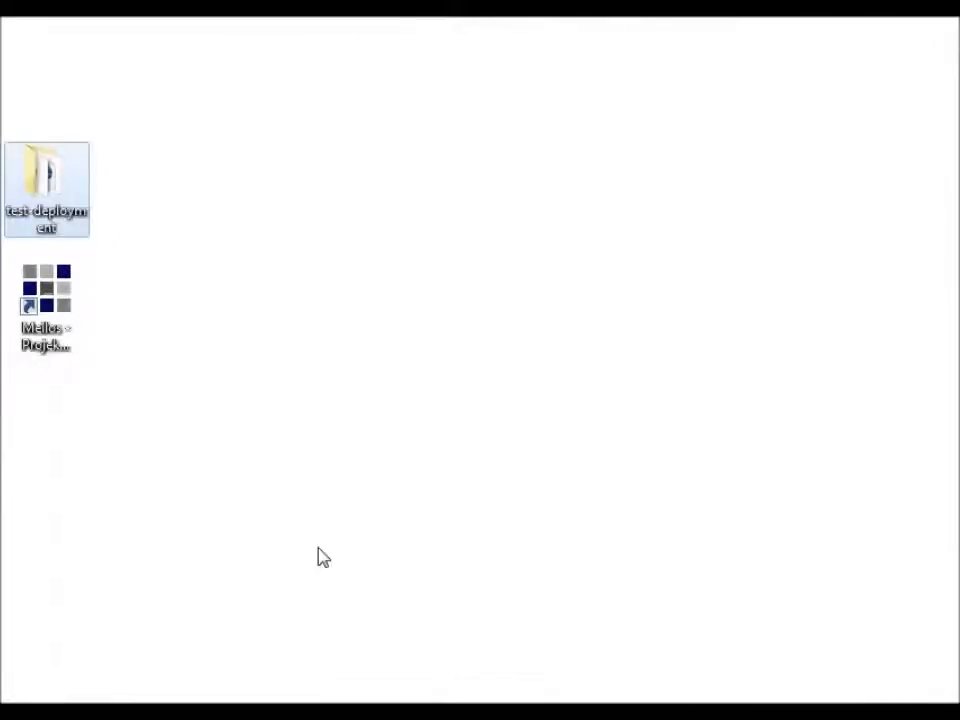